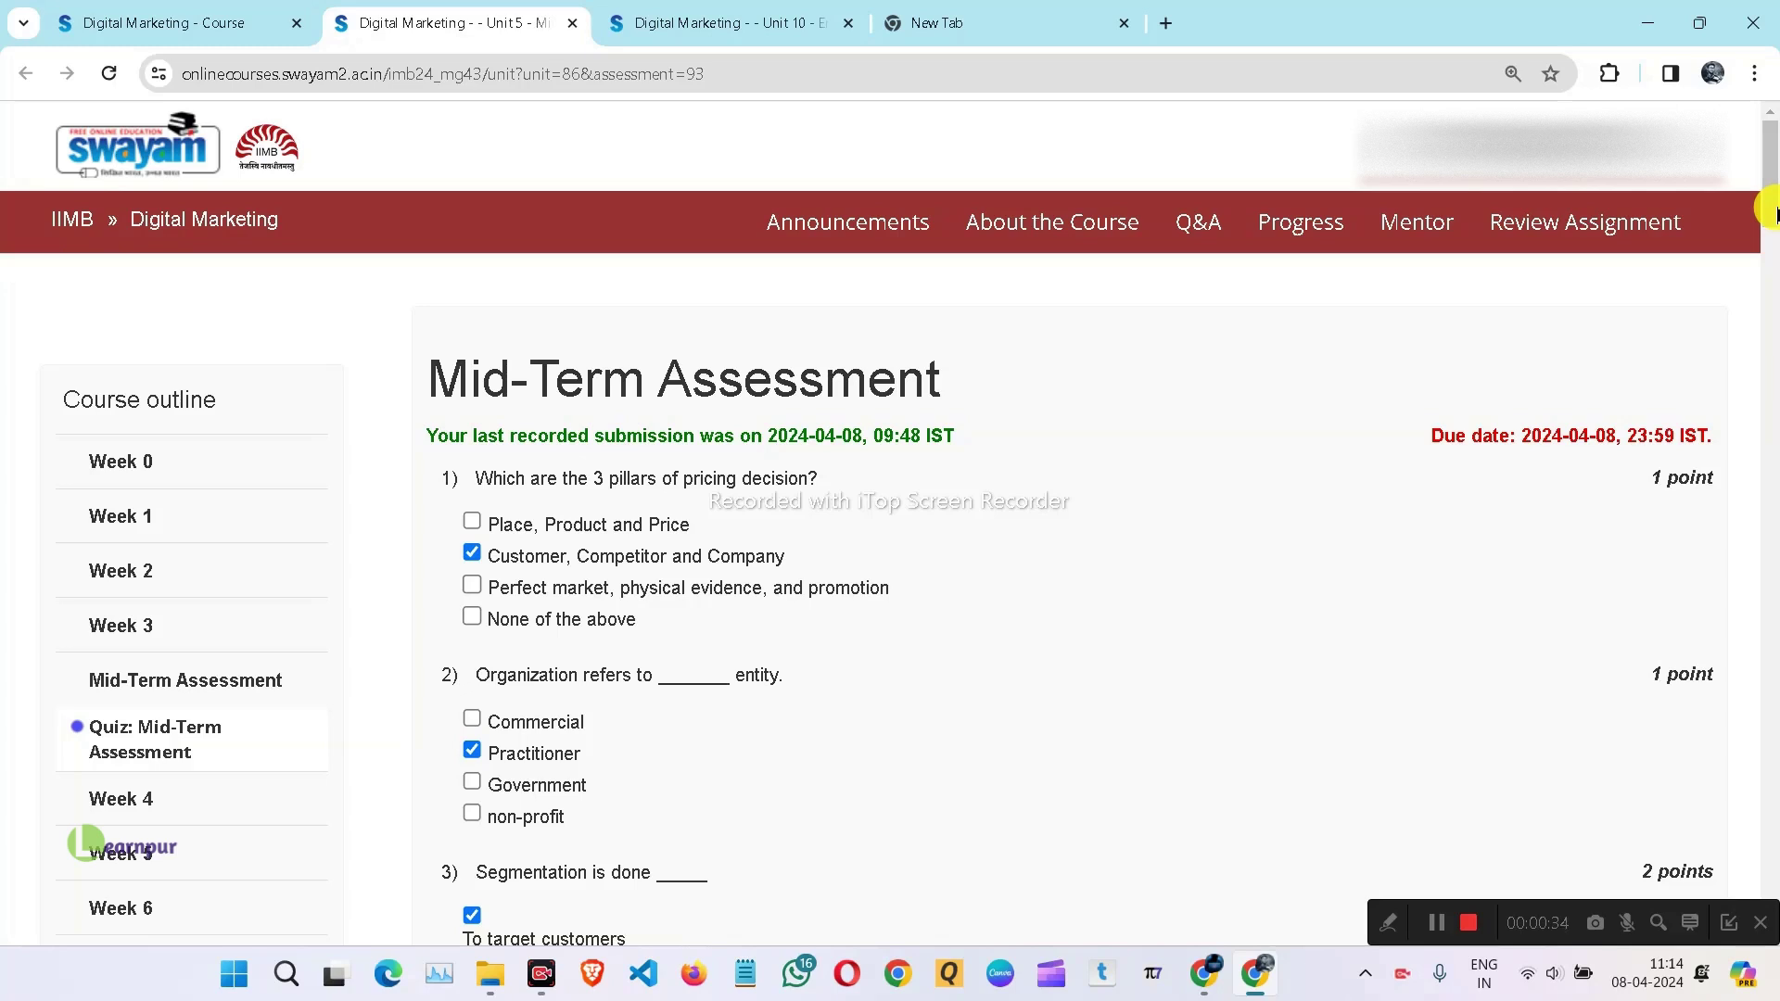
drag(1770, 208, 1769, 236)
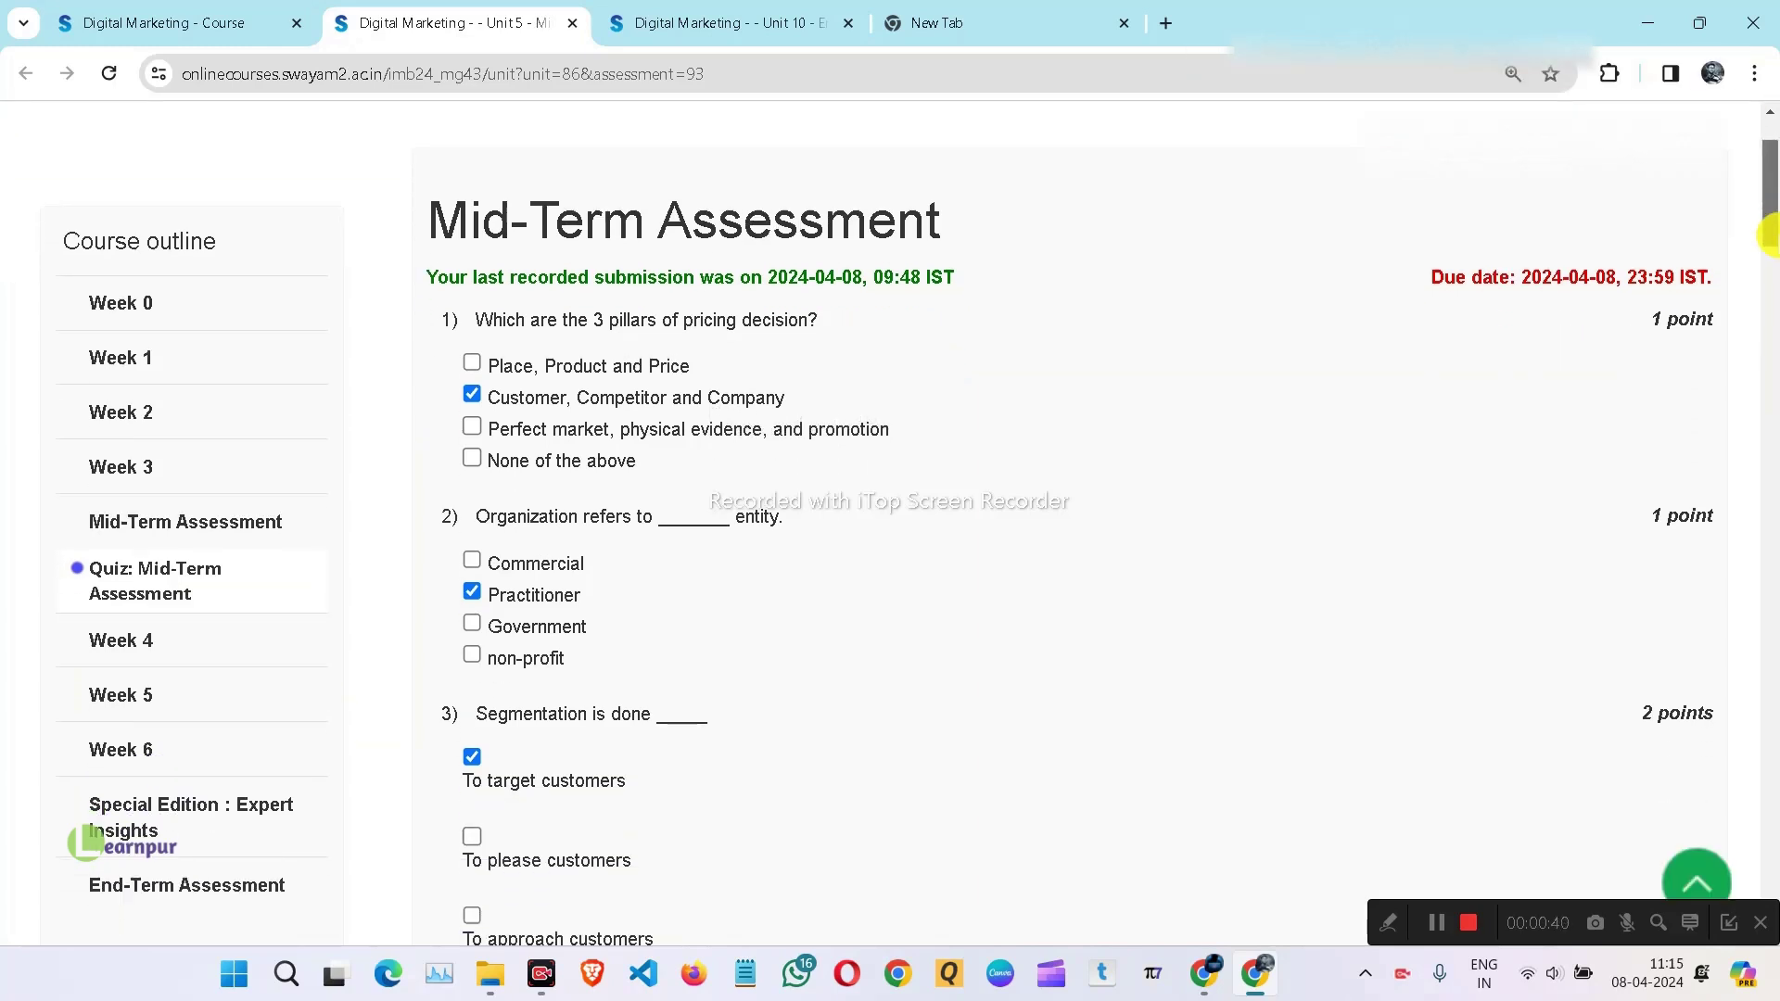
drag(1769, 237, 1769, 248)
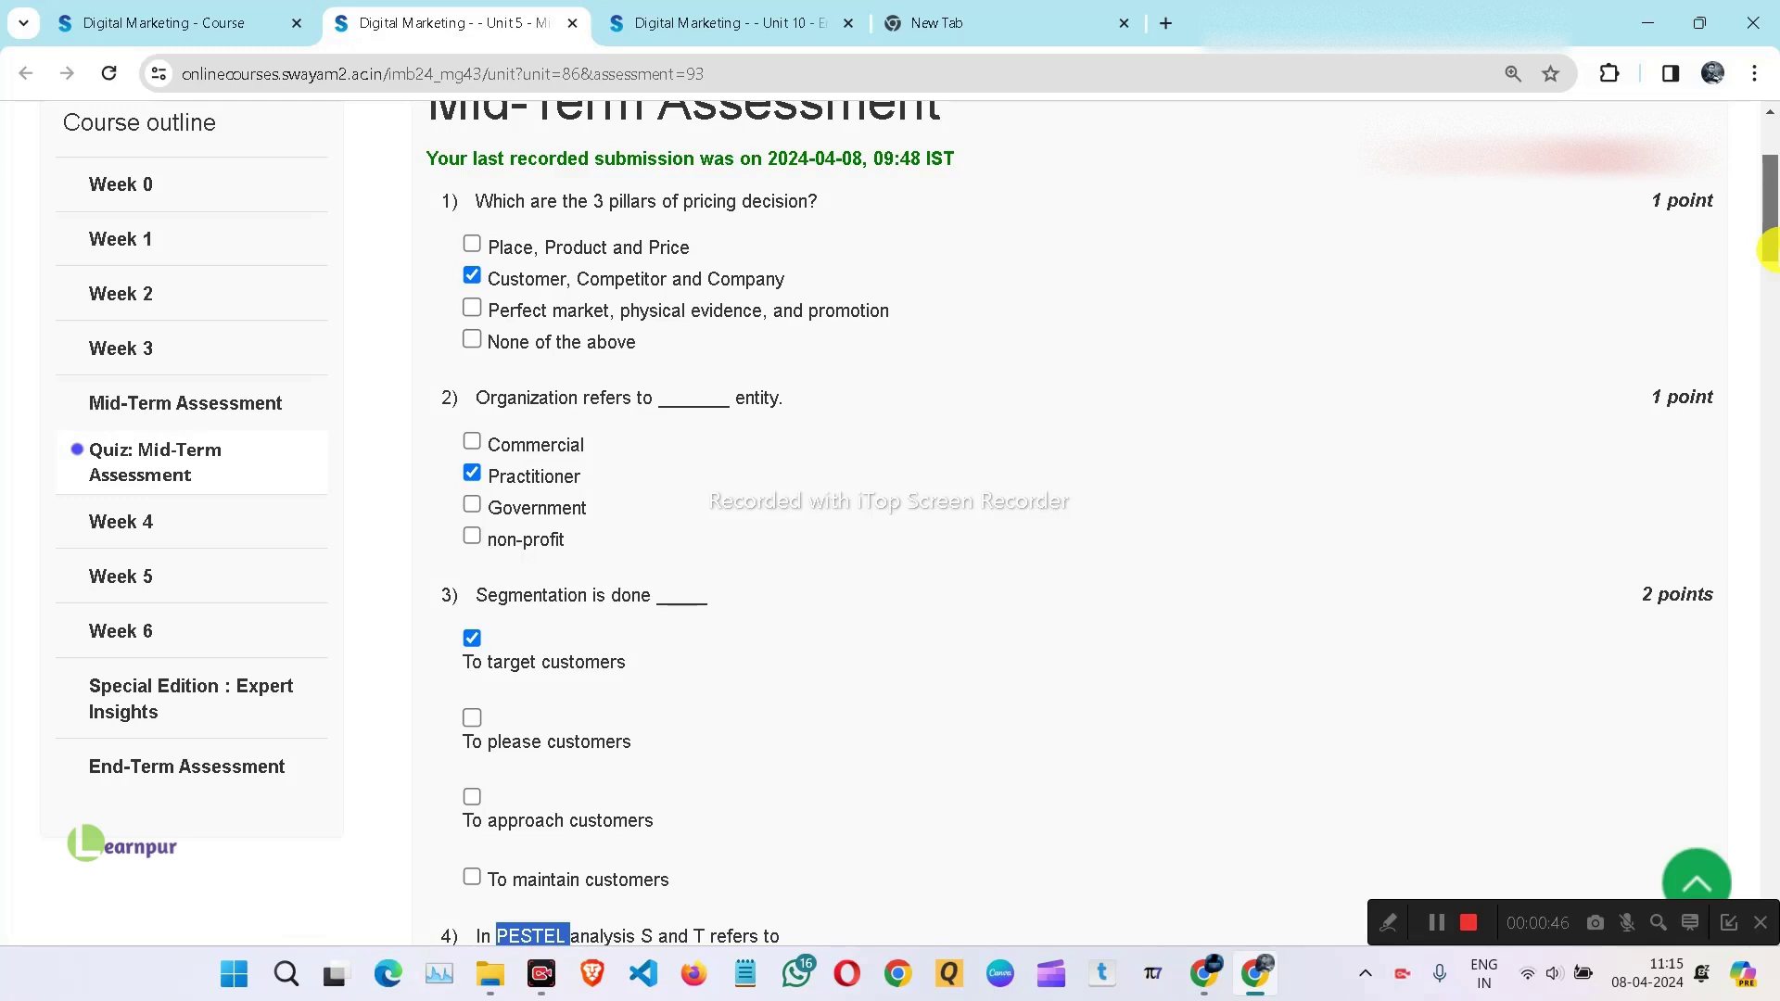
drag(1770, 248, 1774, 292)
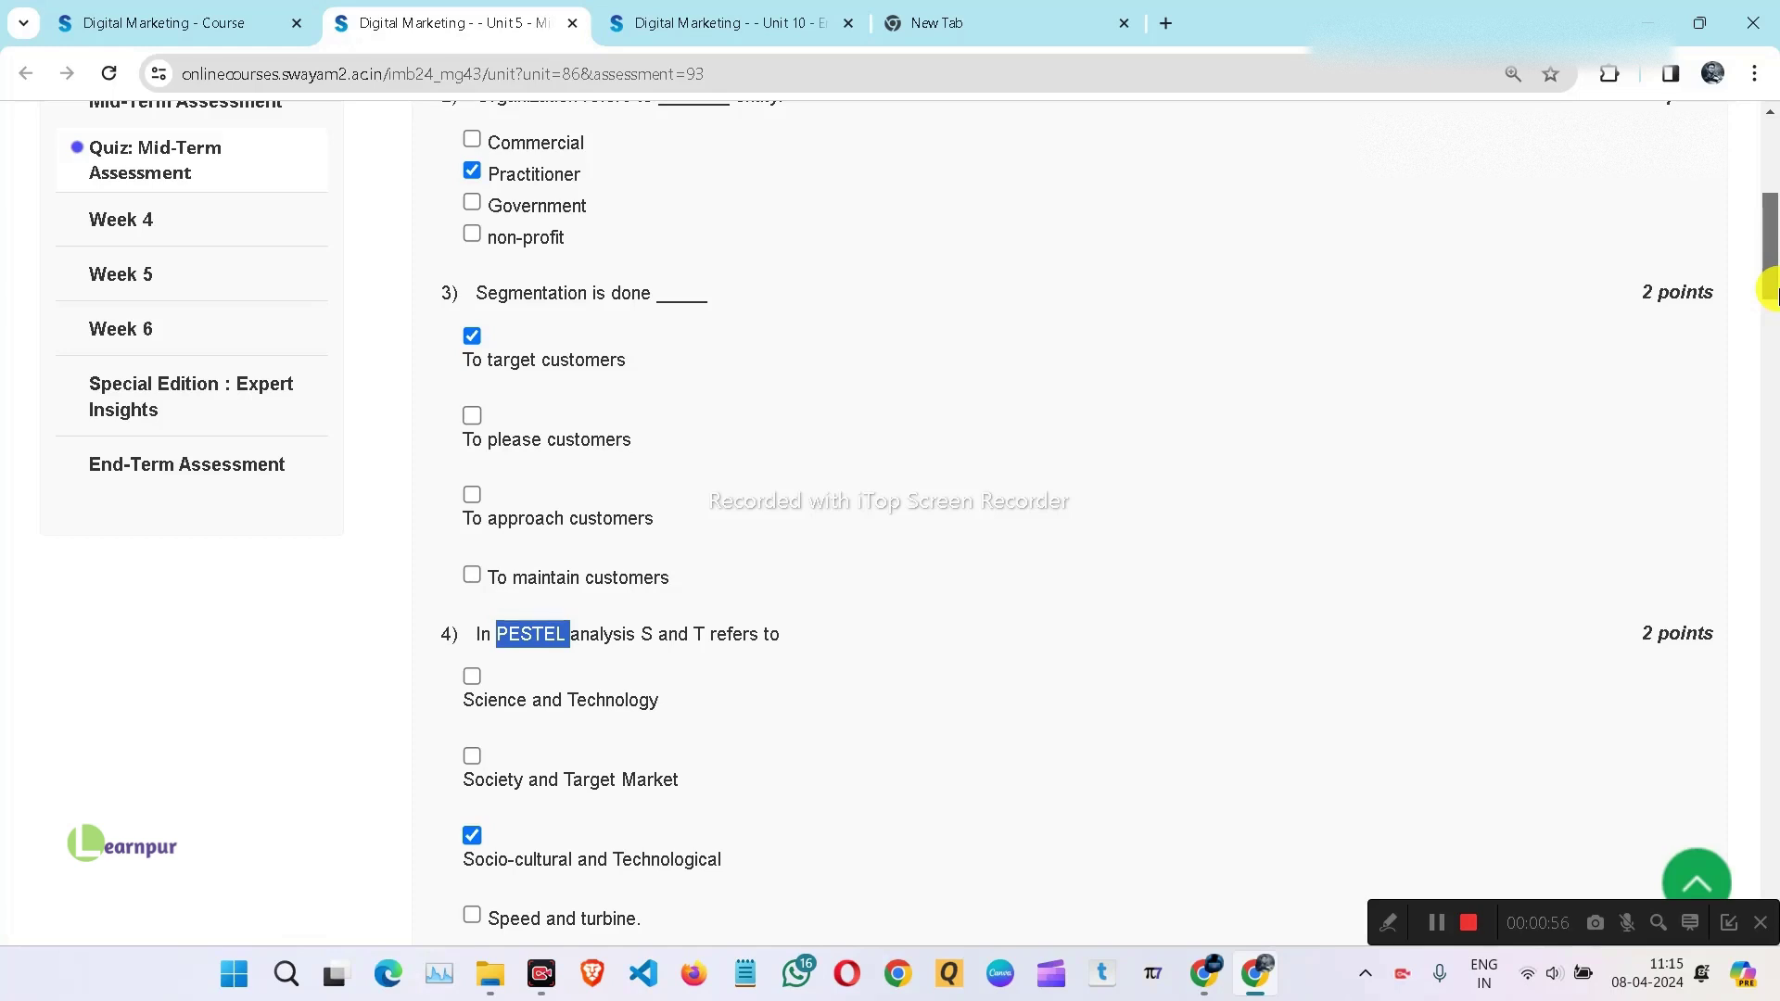
drag(1772, 293, 1770, 340)
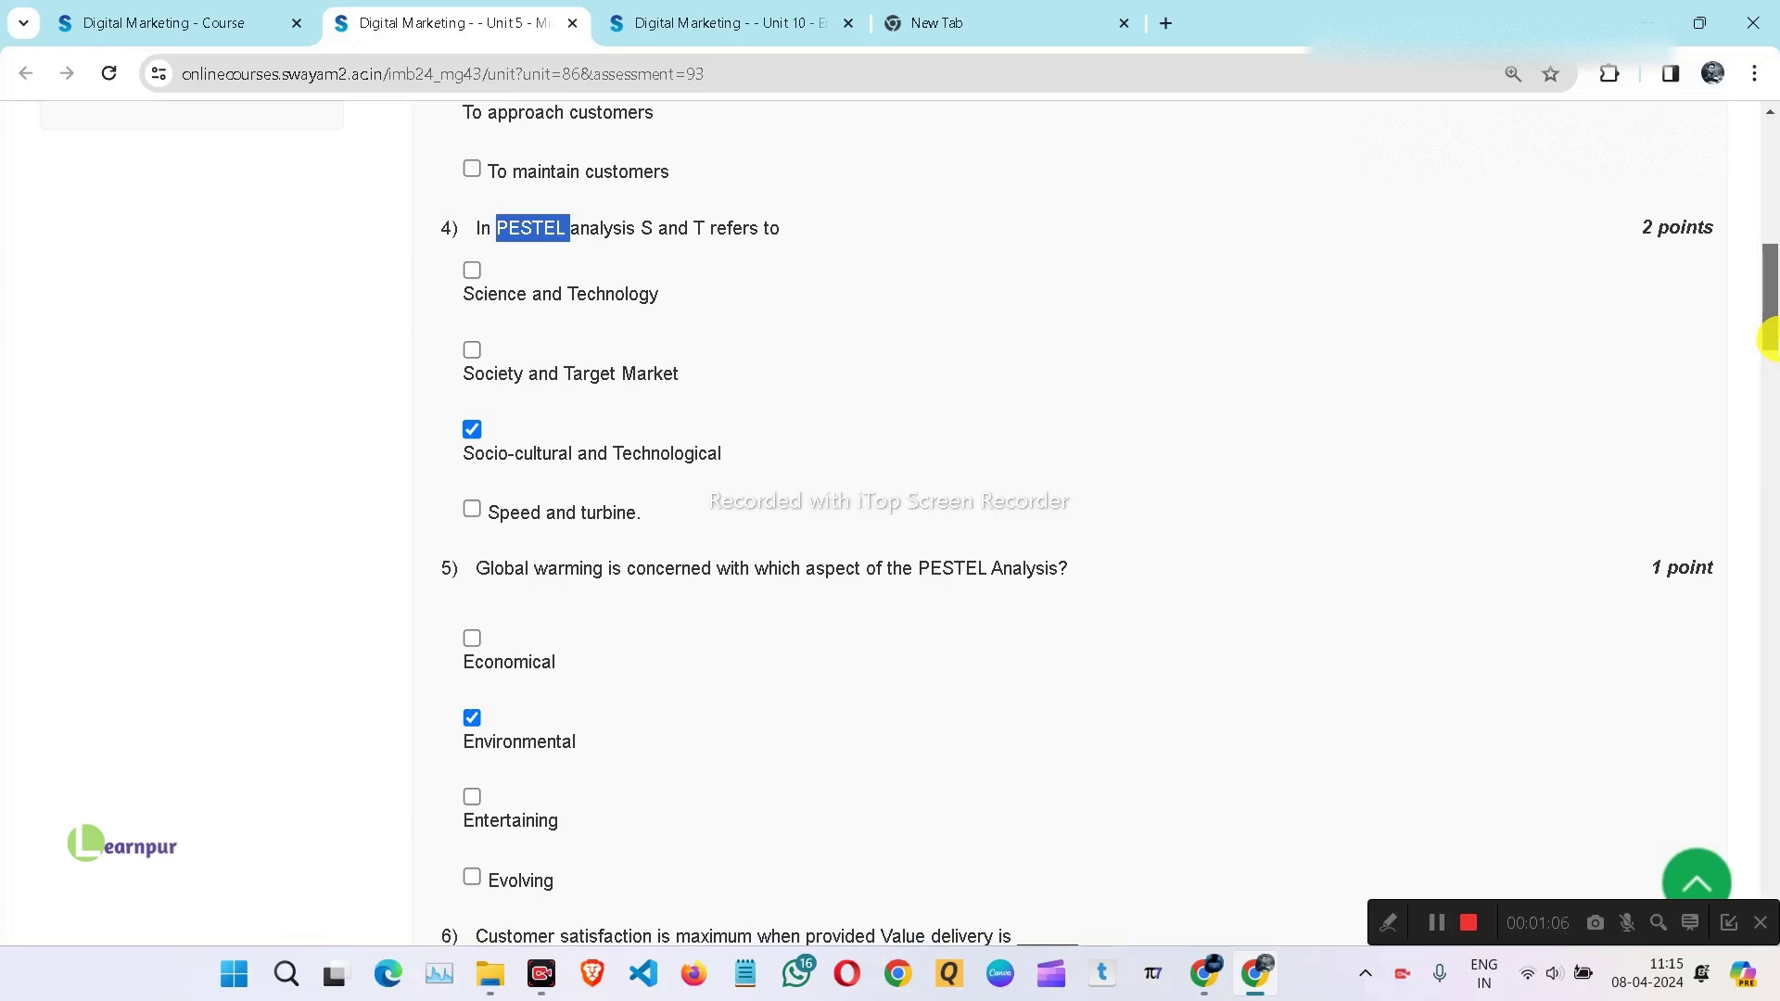
drag(1769, 338, 1769, 367)
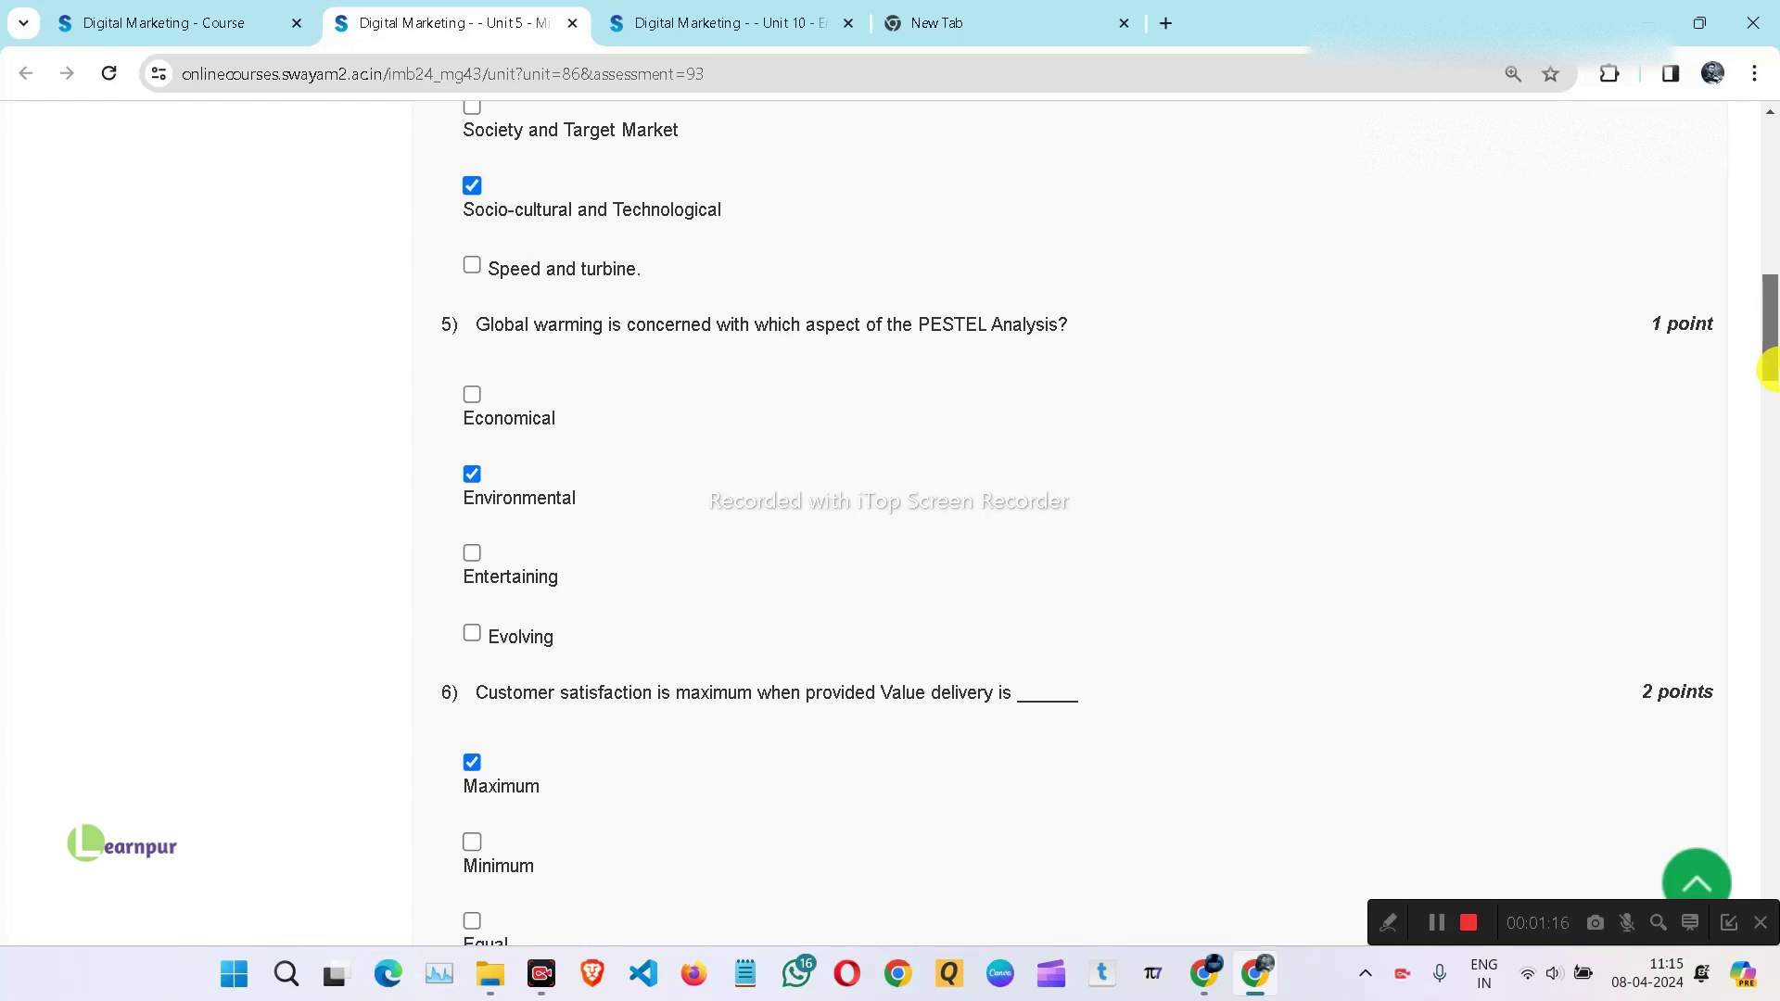
drag(1769, 369, 1772, 439)
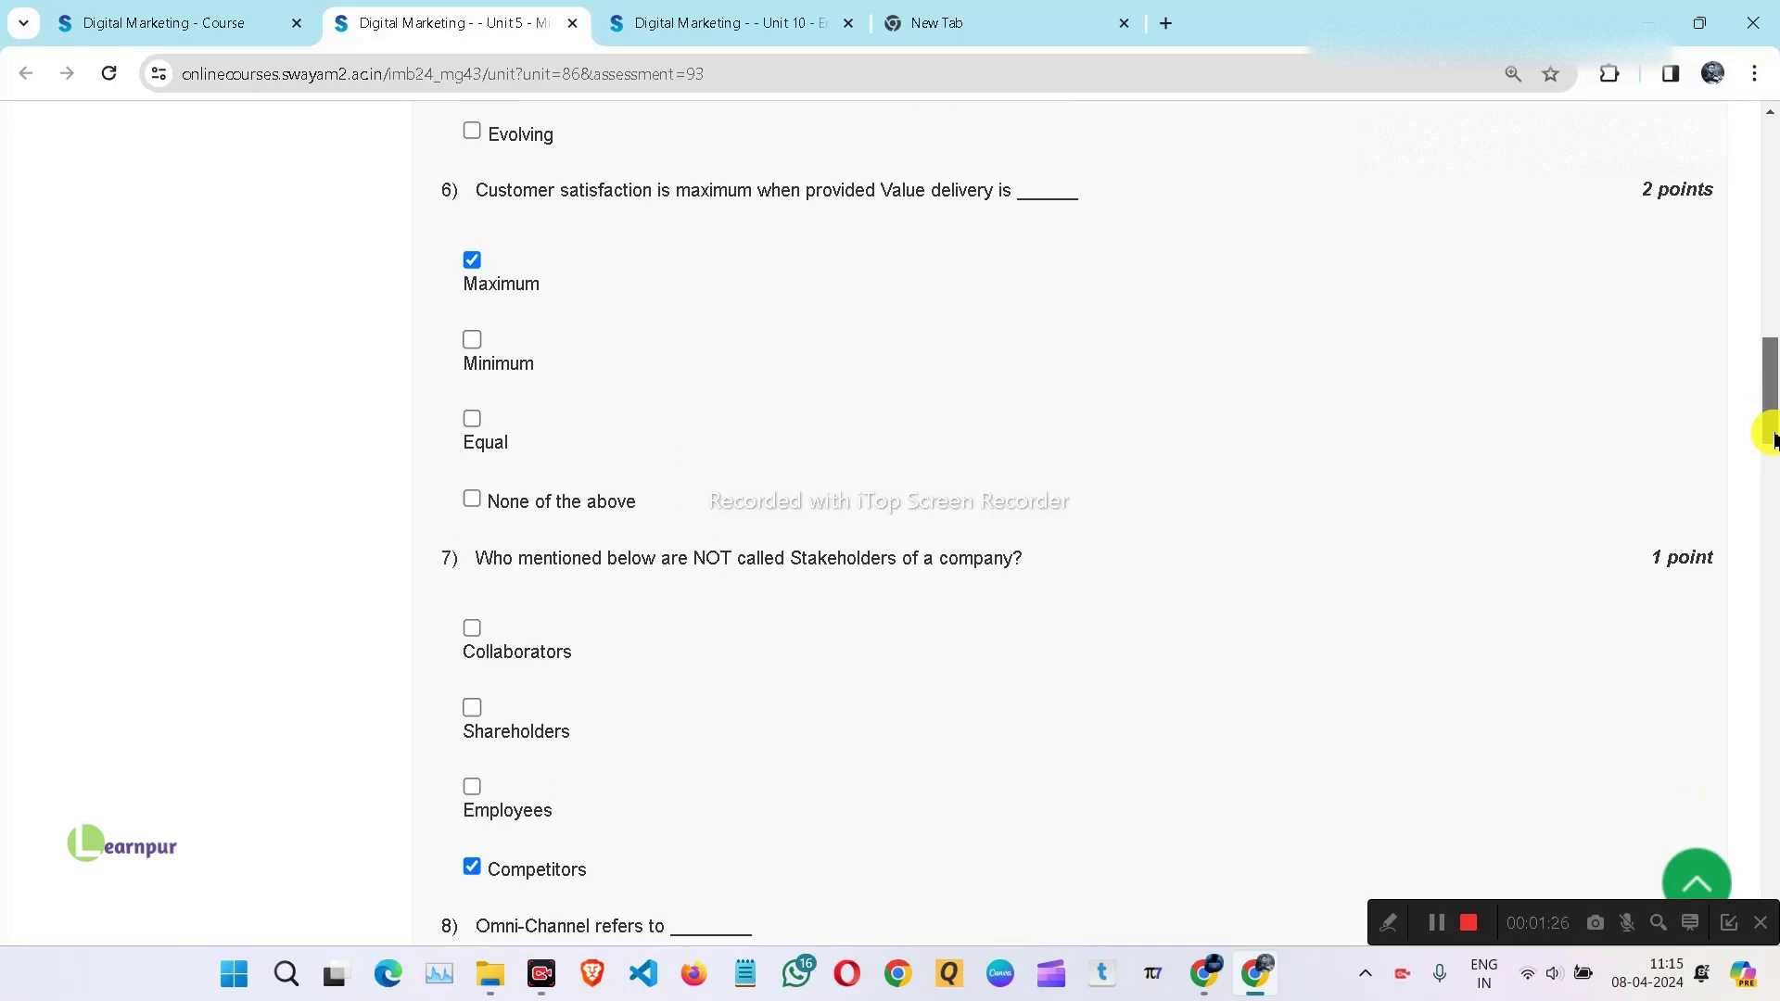
drag(1774, 439, 1776, 456)
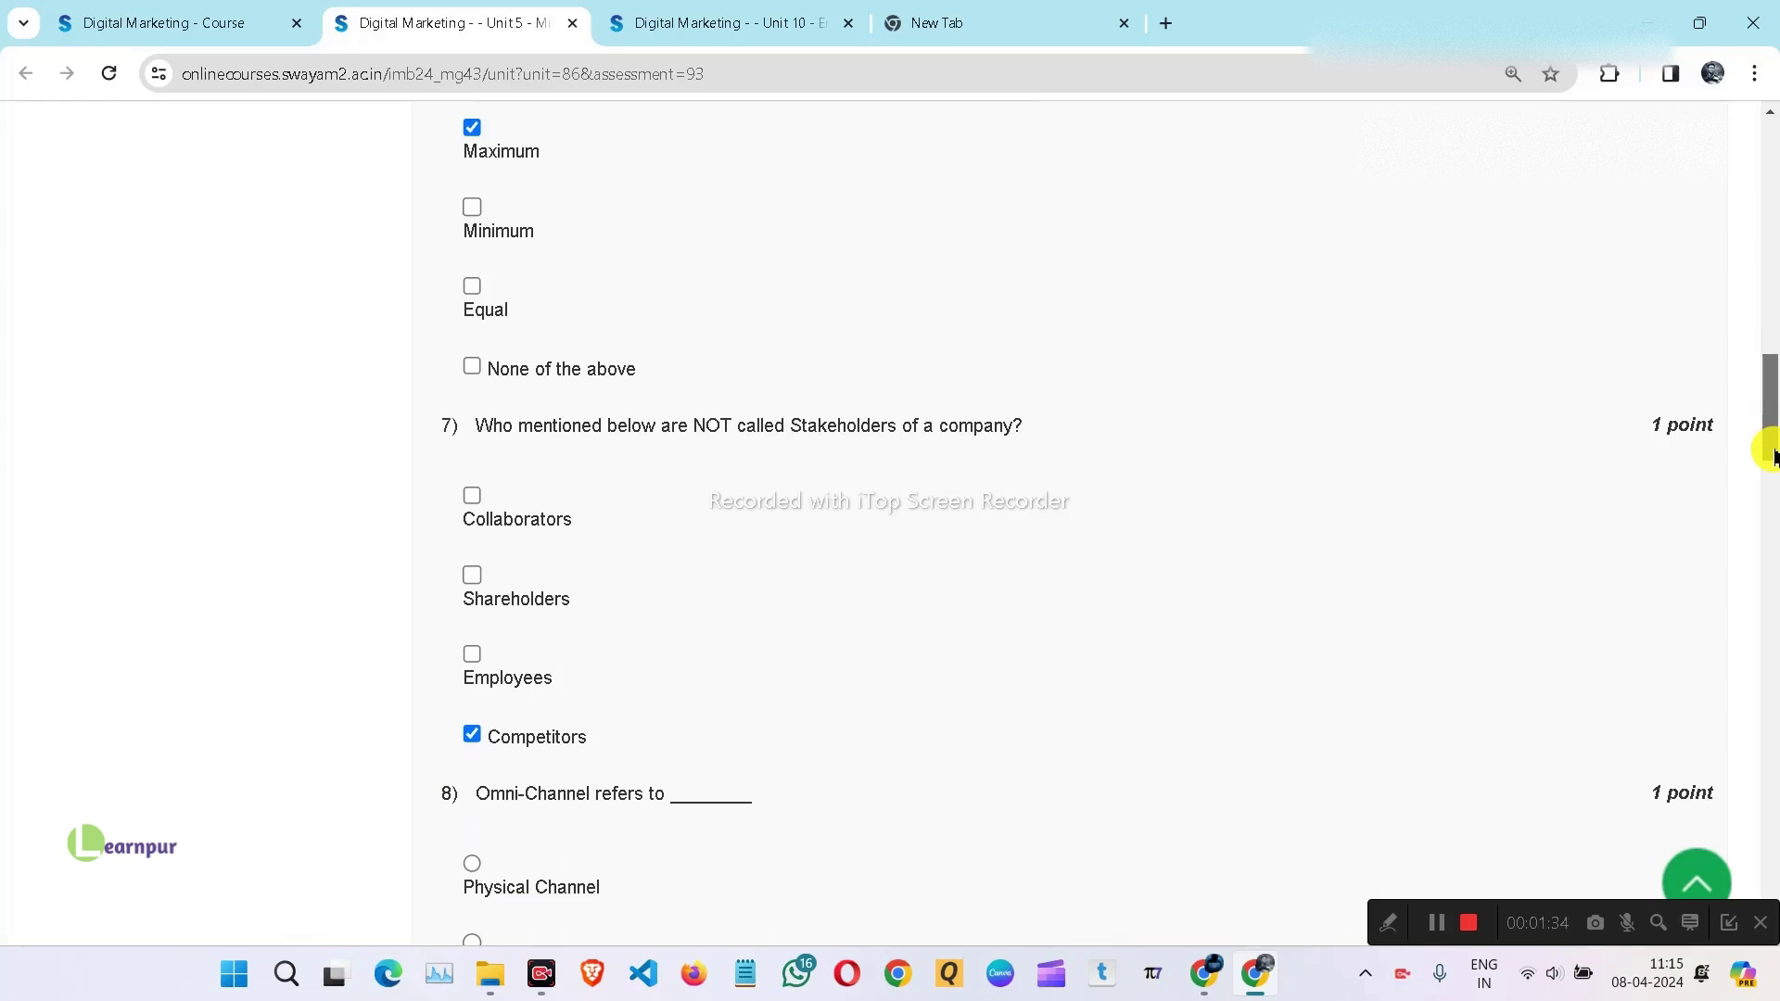
drag(1776, 457, 1775, 520)
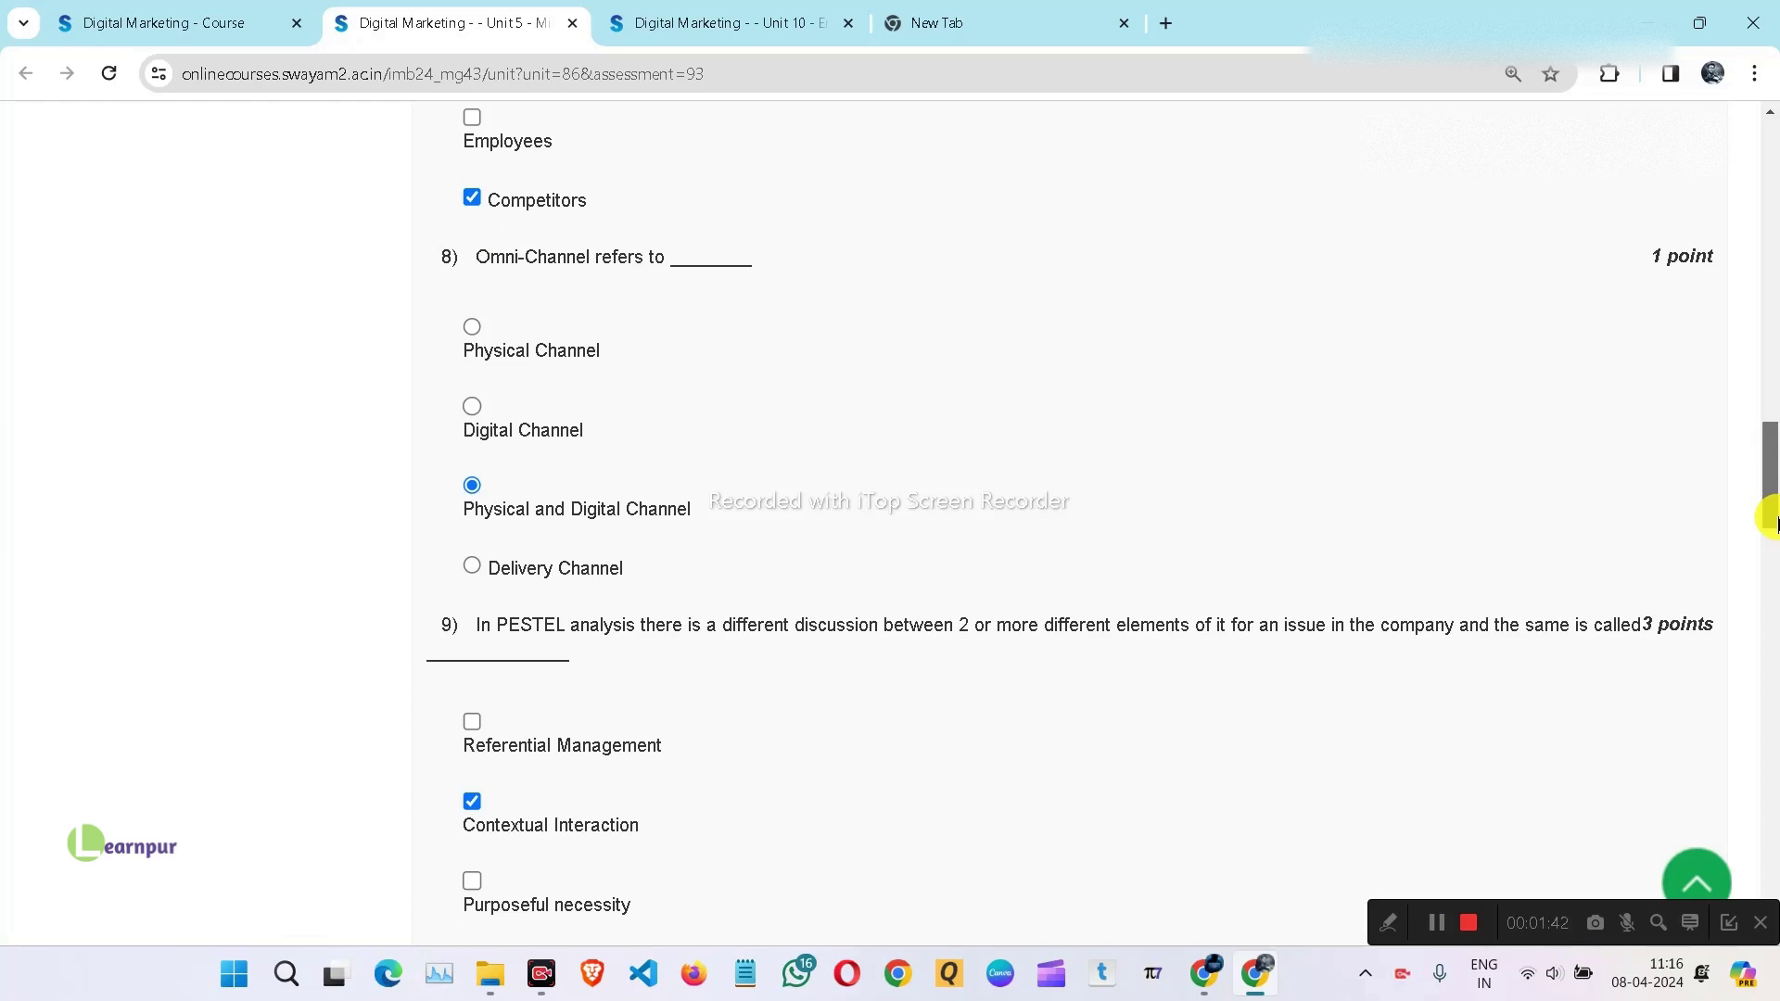
drag(1772, 521, 1769, 517)
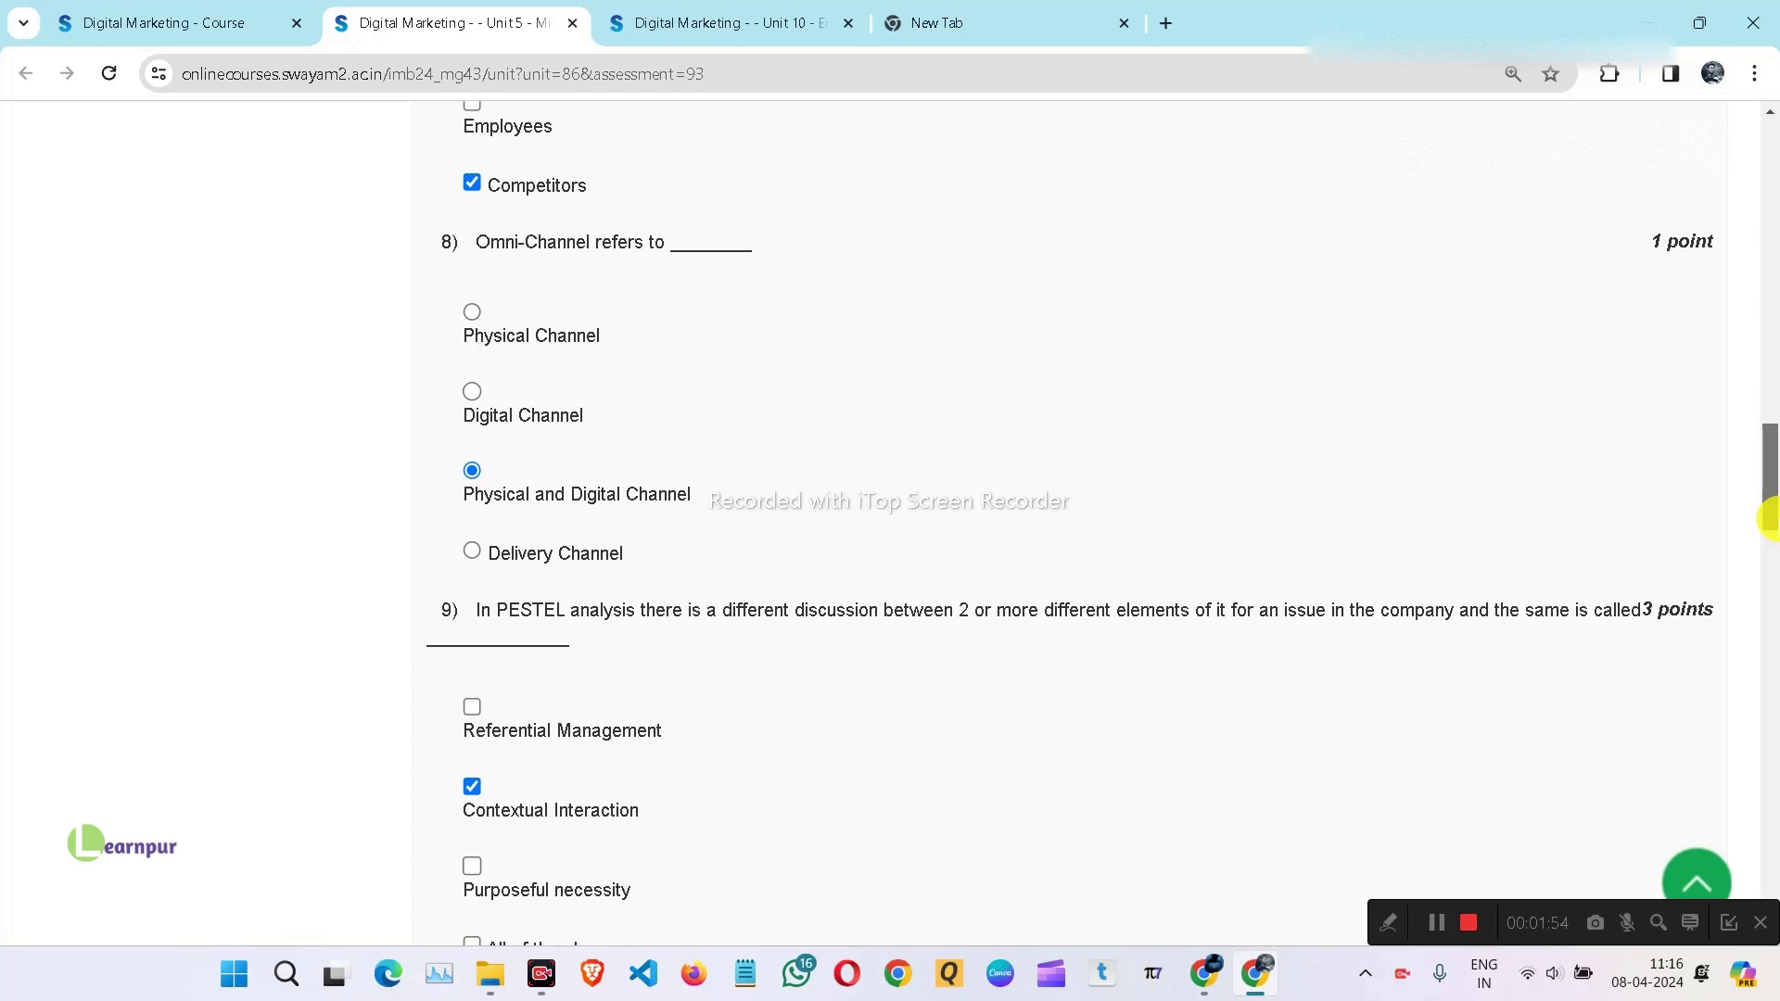
scroll(1769, 518, down, 1)
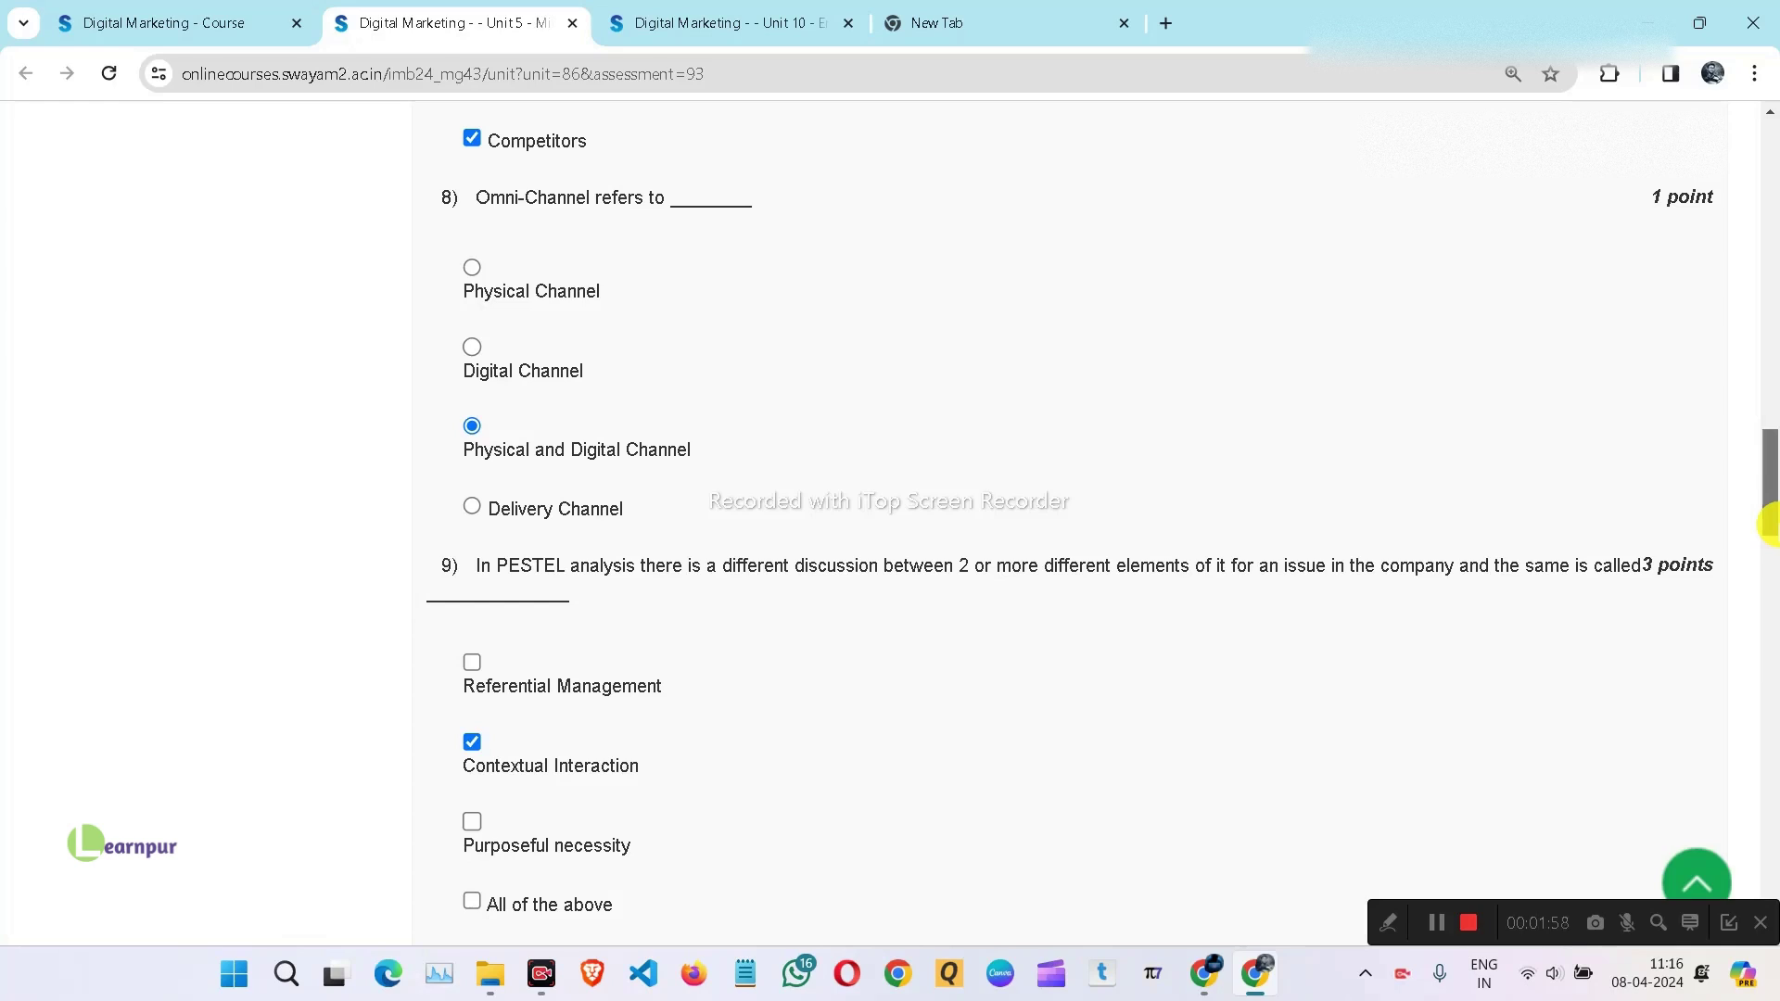
scroll(1770, 523, down, 1)
drag(1769, 529, 1769, 552)
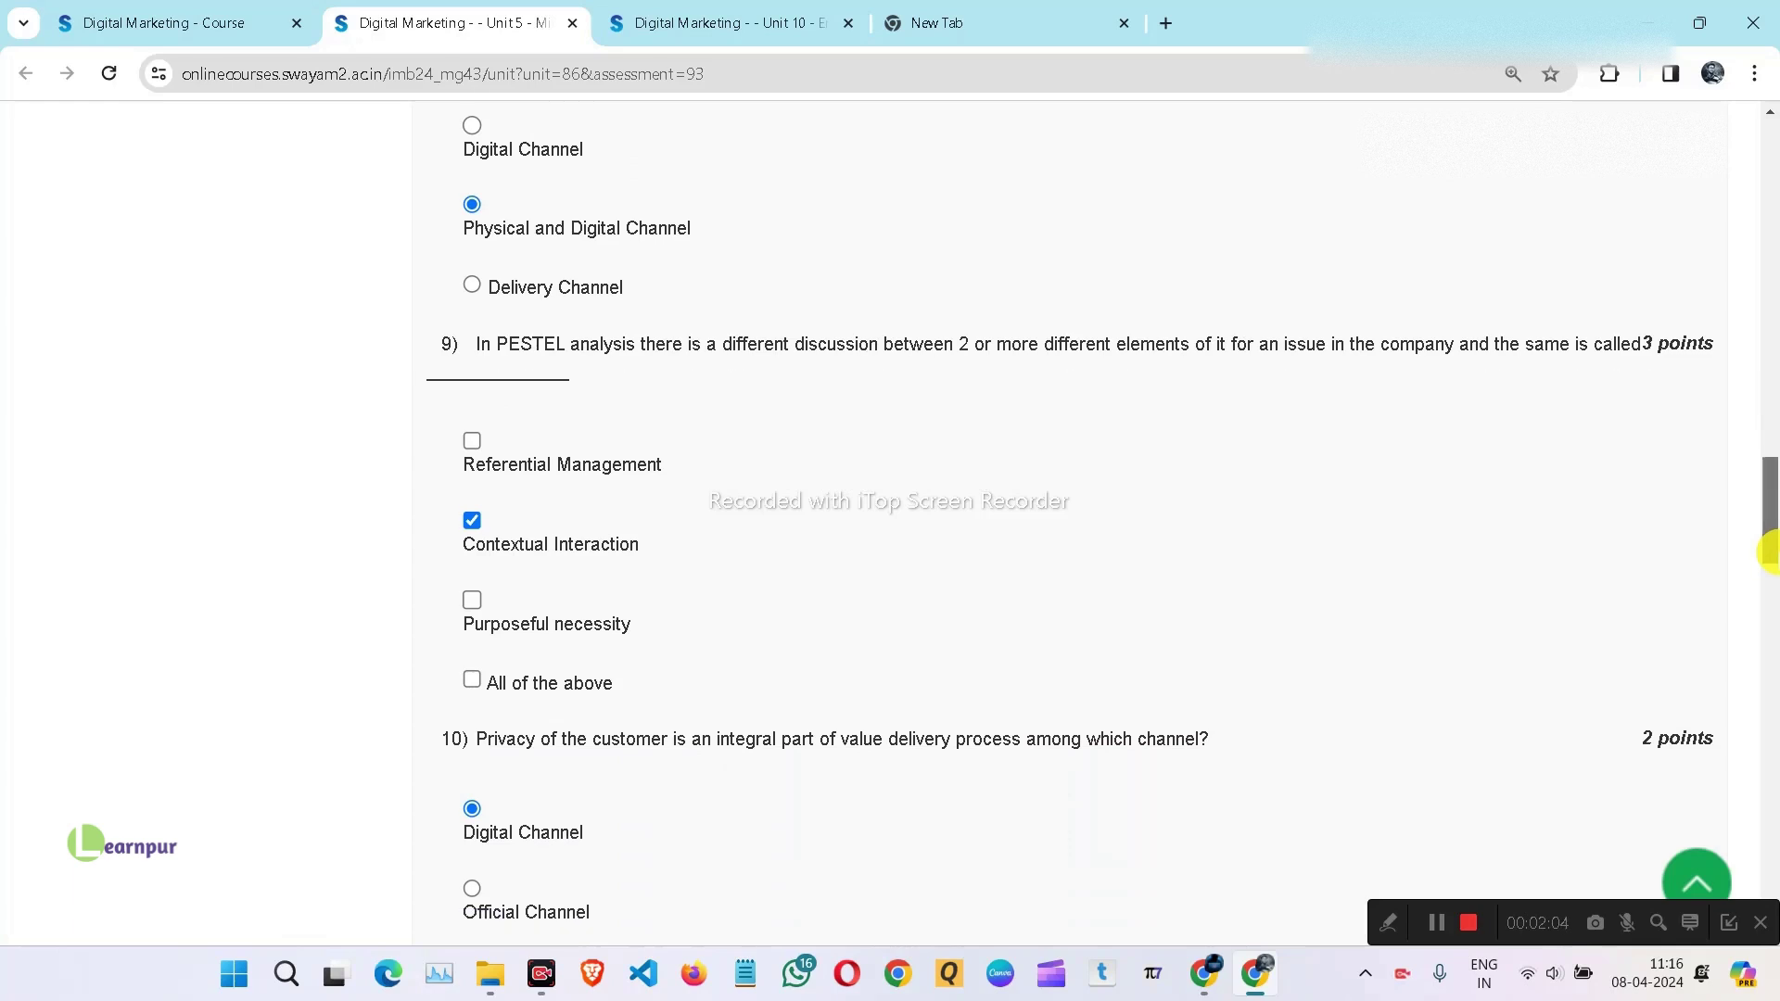
drag(1770, 552, 1770, 556)
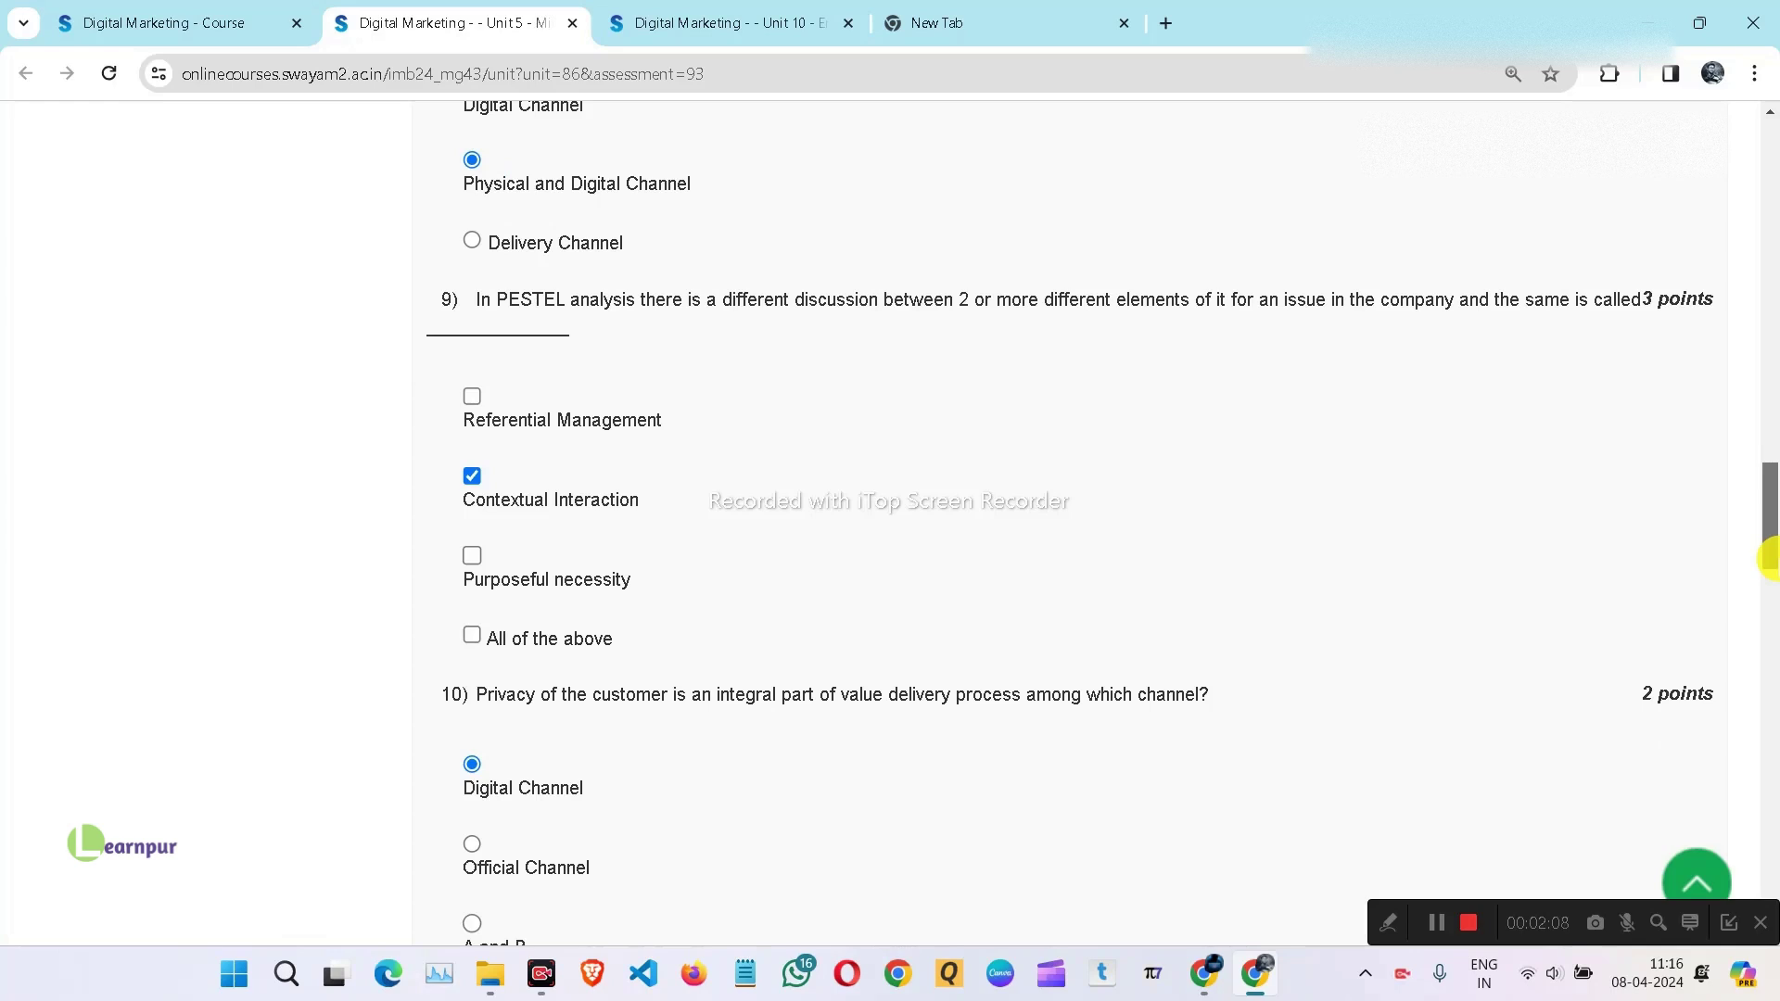
drag(1770, 557, 1771, 614)
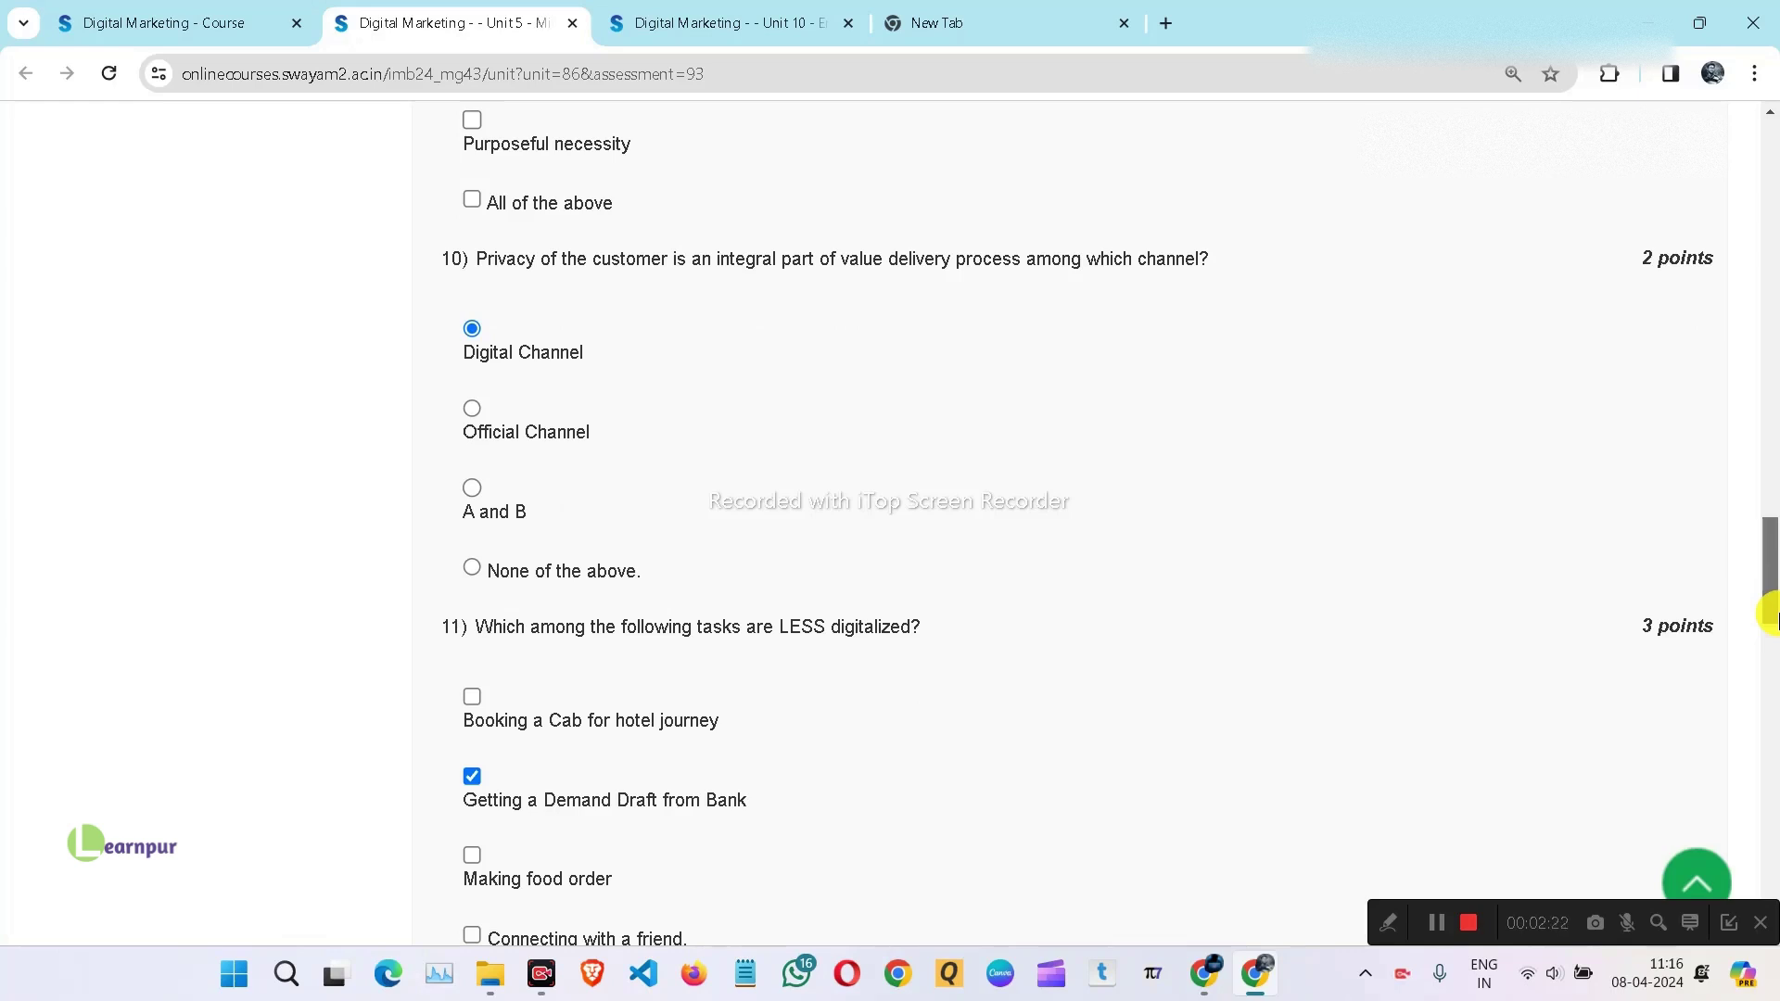
drag(1771, 617, 1771, 623)
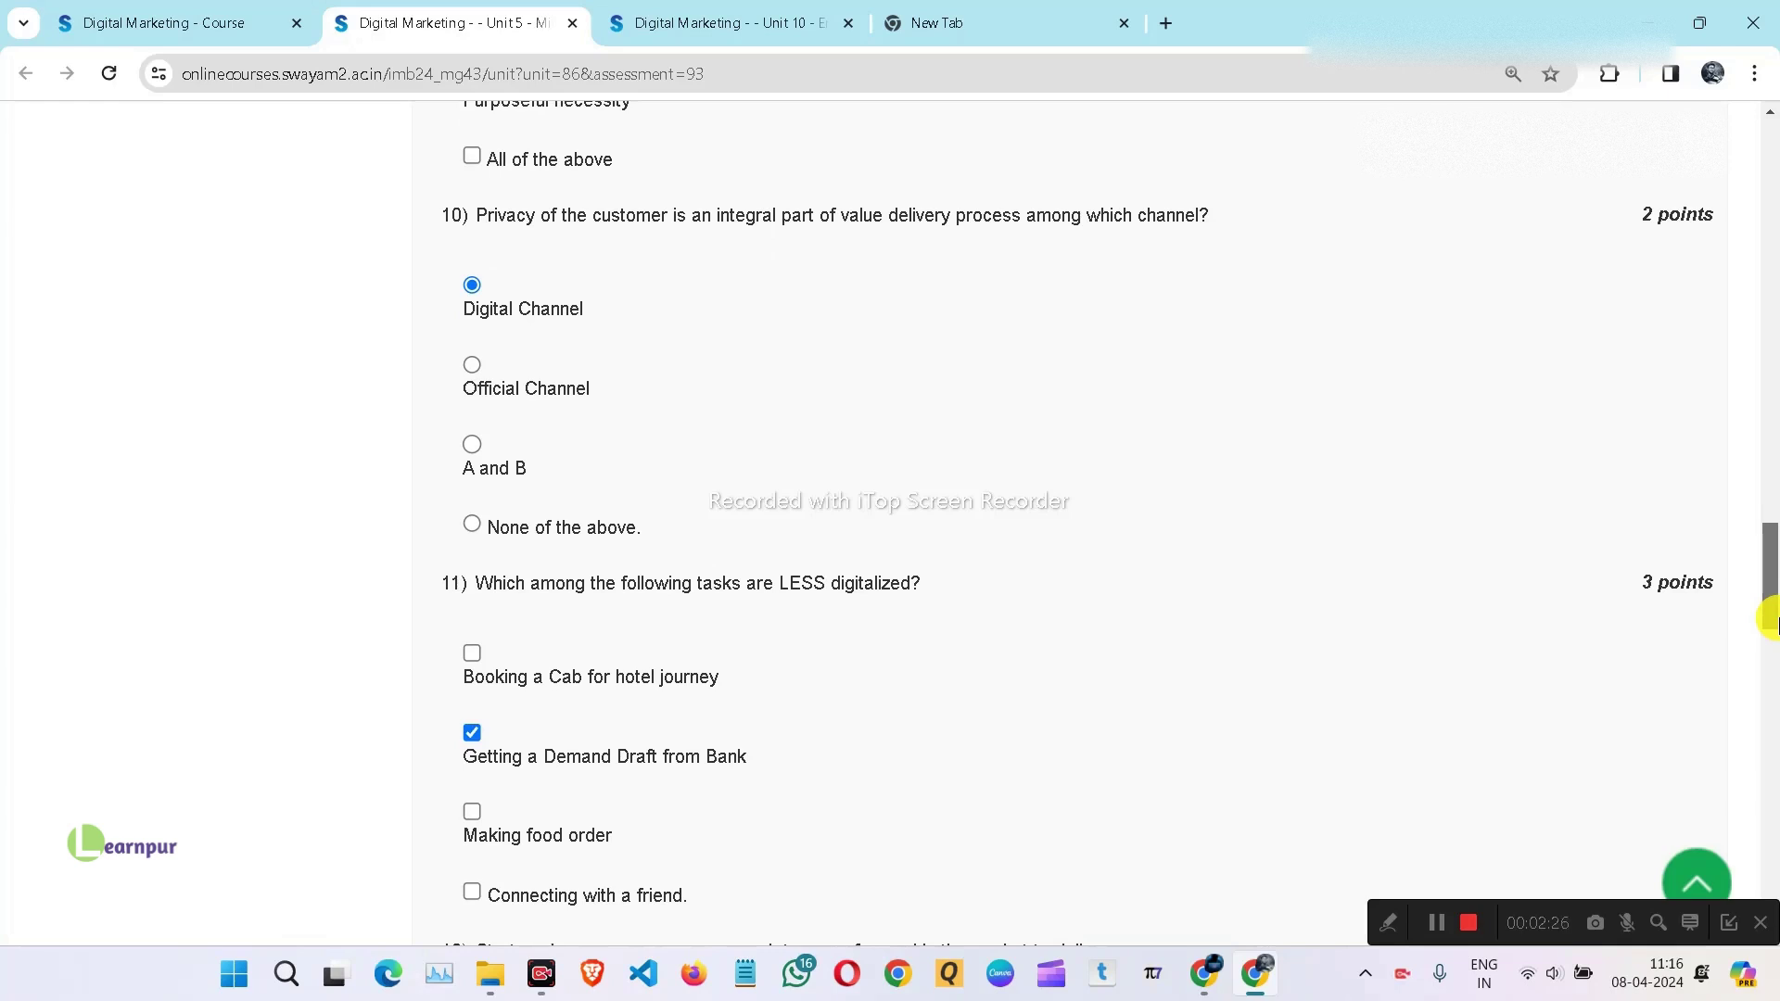
drag(1771, 623, 1770, 630)
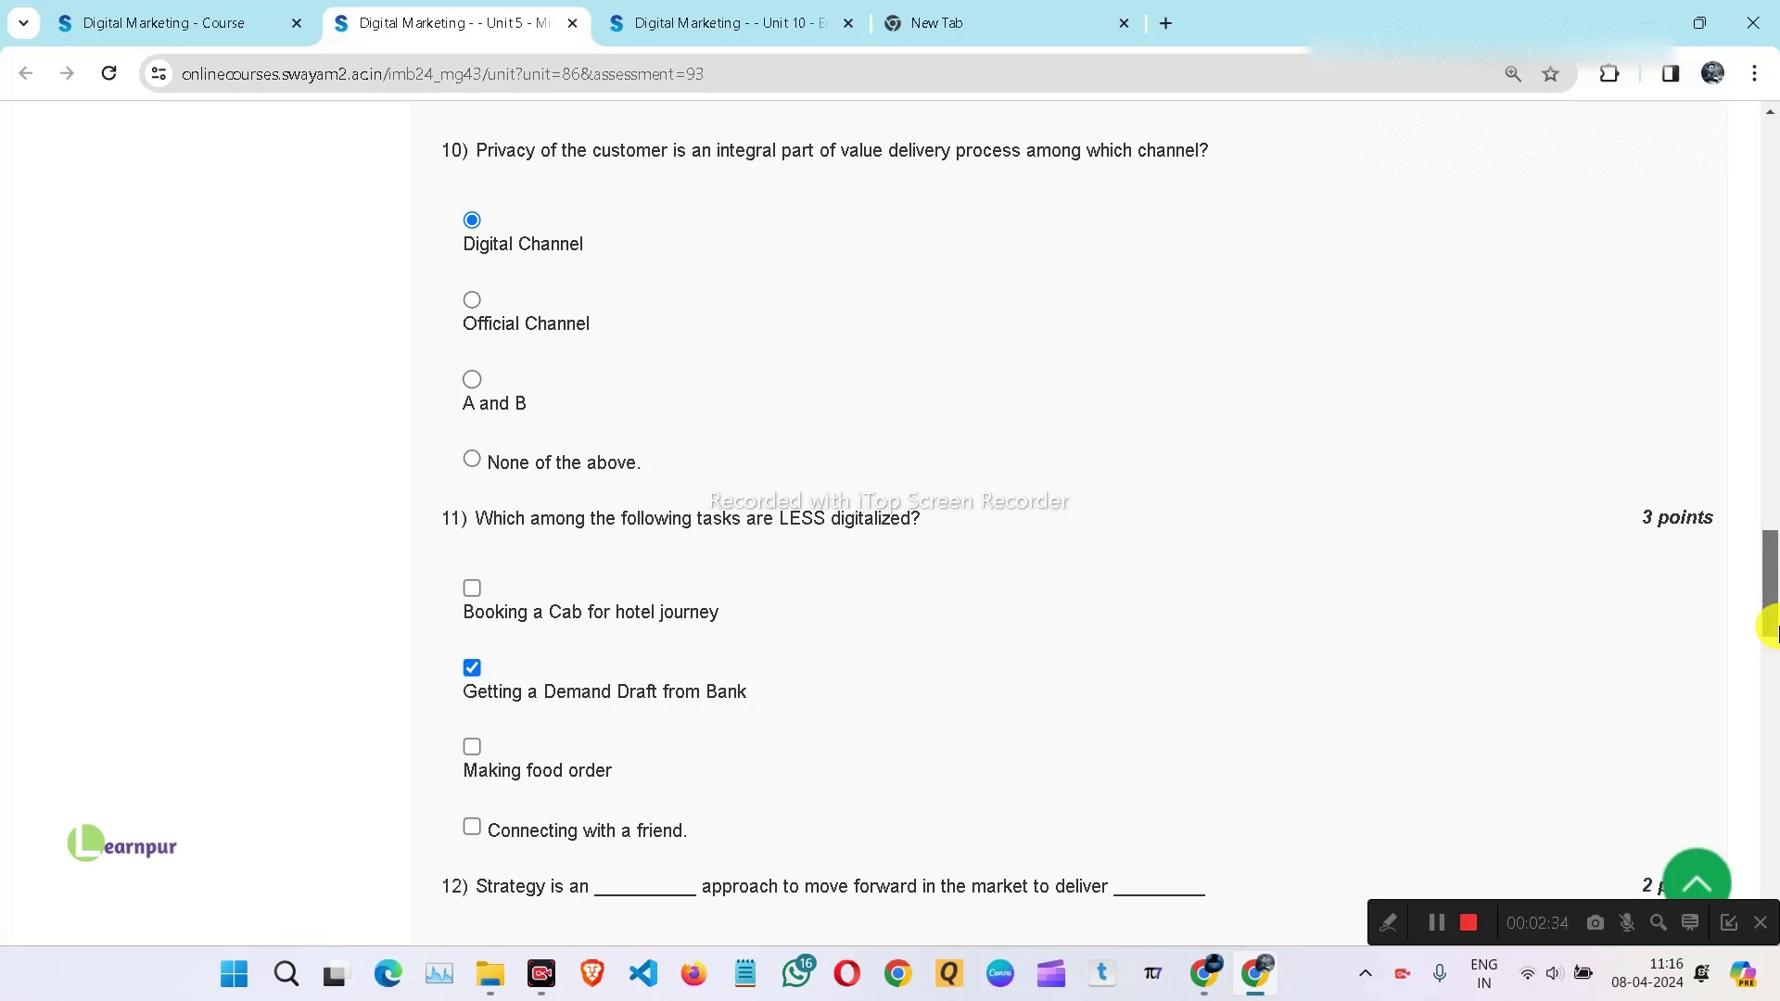
drag(1771, 630, 1770, 651)
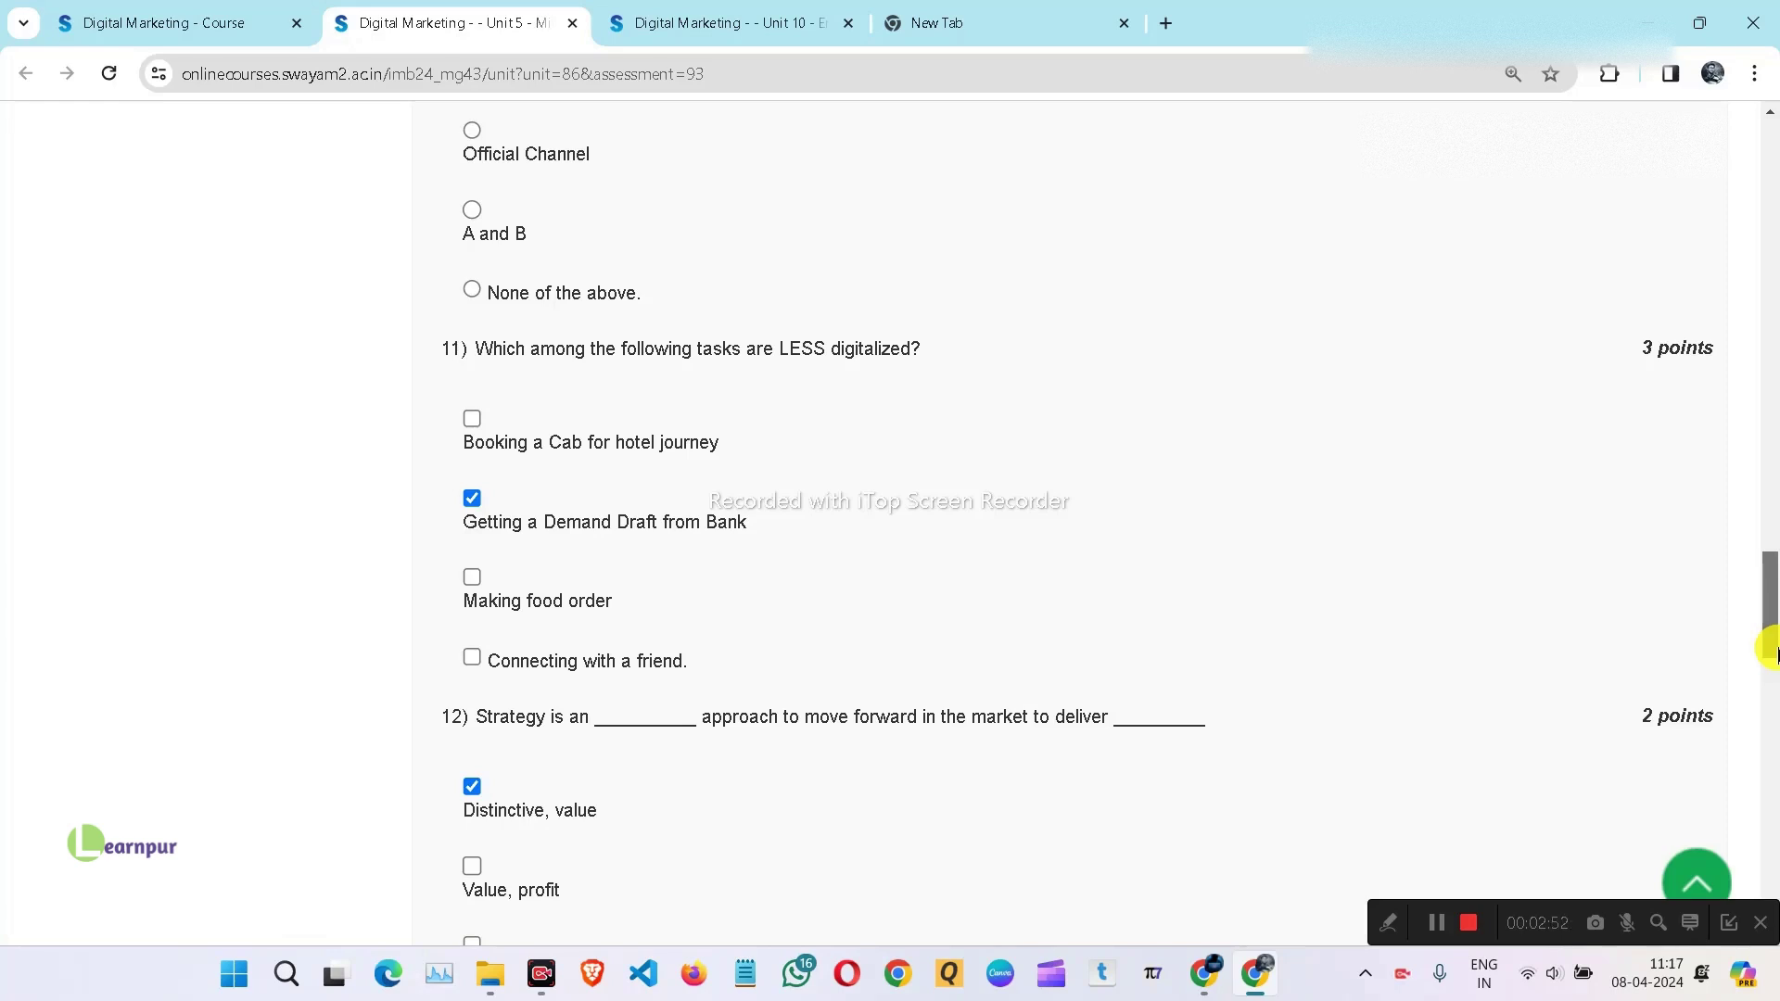
drag(1767, 651, 1770, 702)
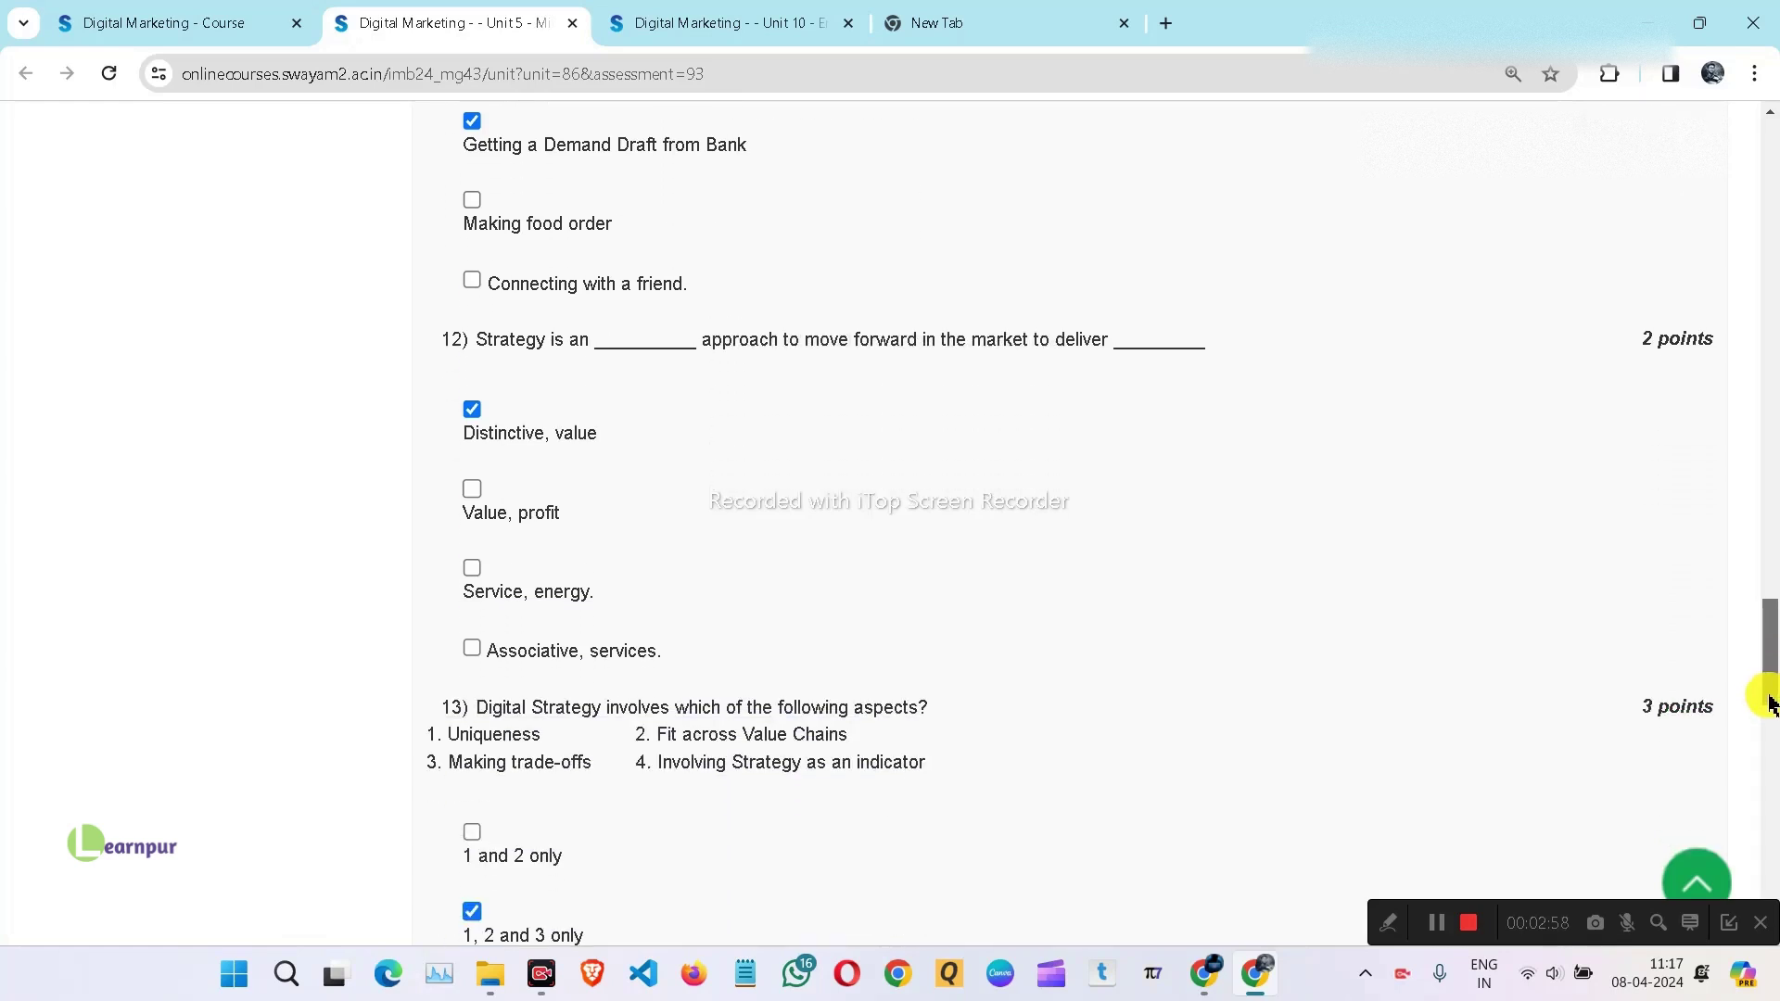
drag(1769, 703, 1770, 713)
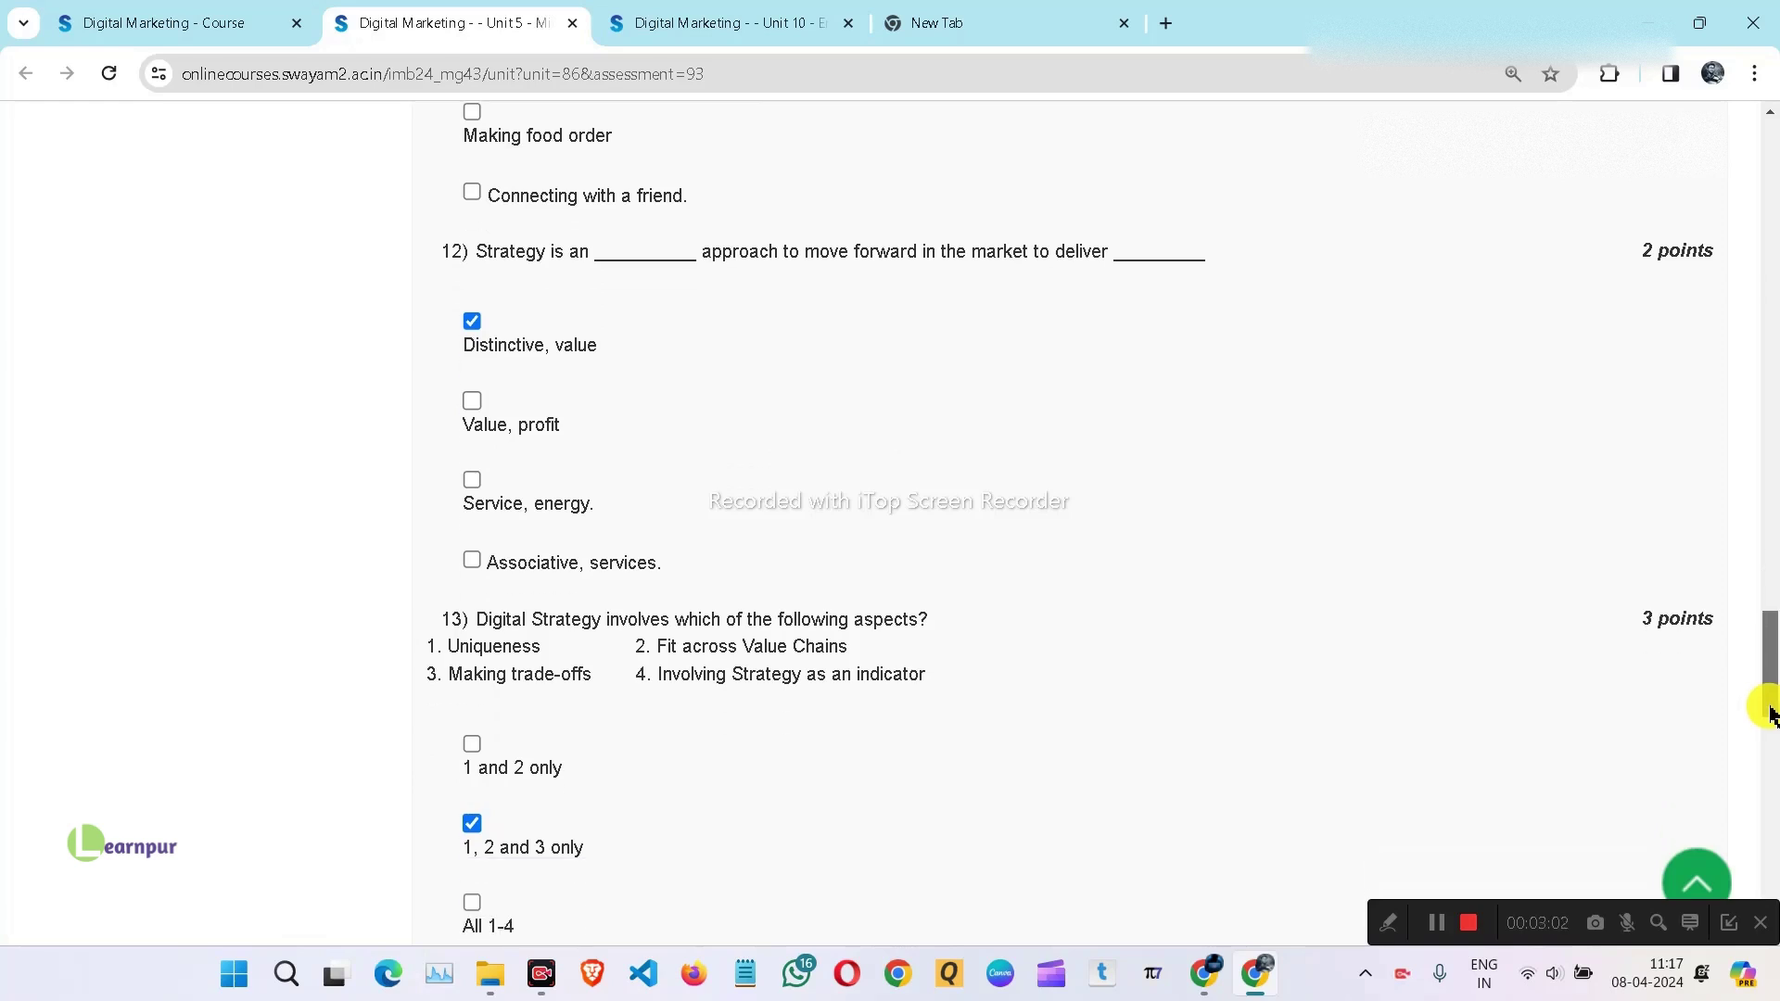
drag(1770, 707, 1769, 763)
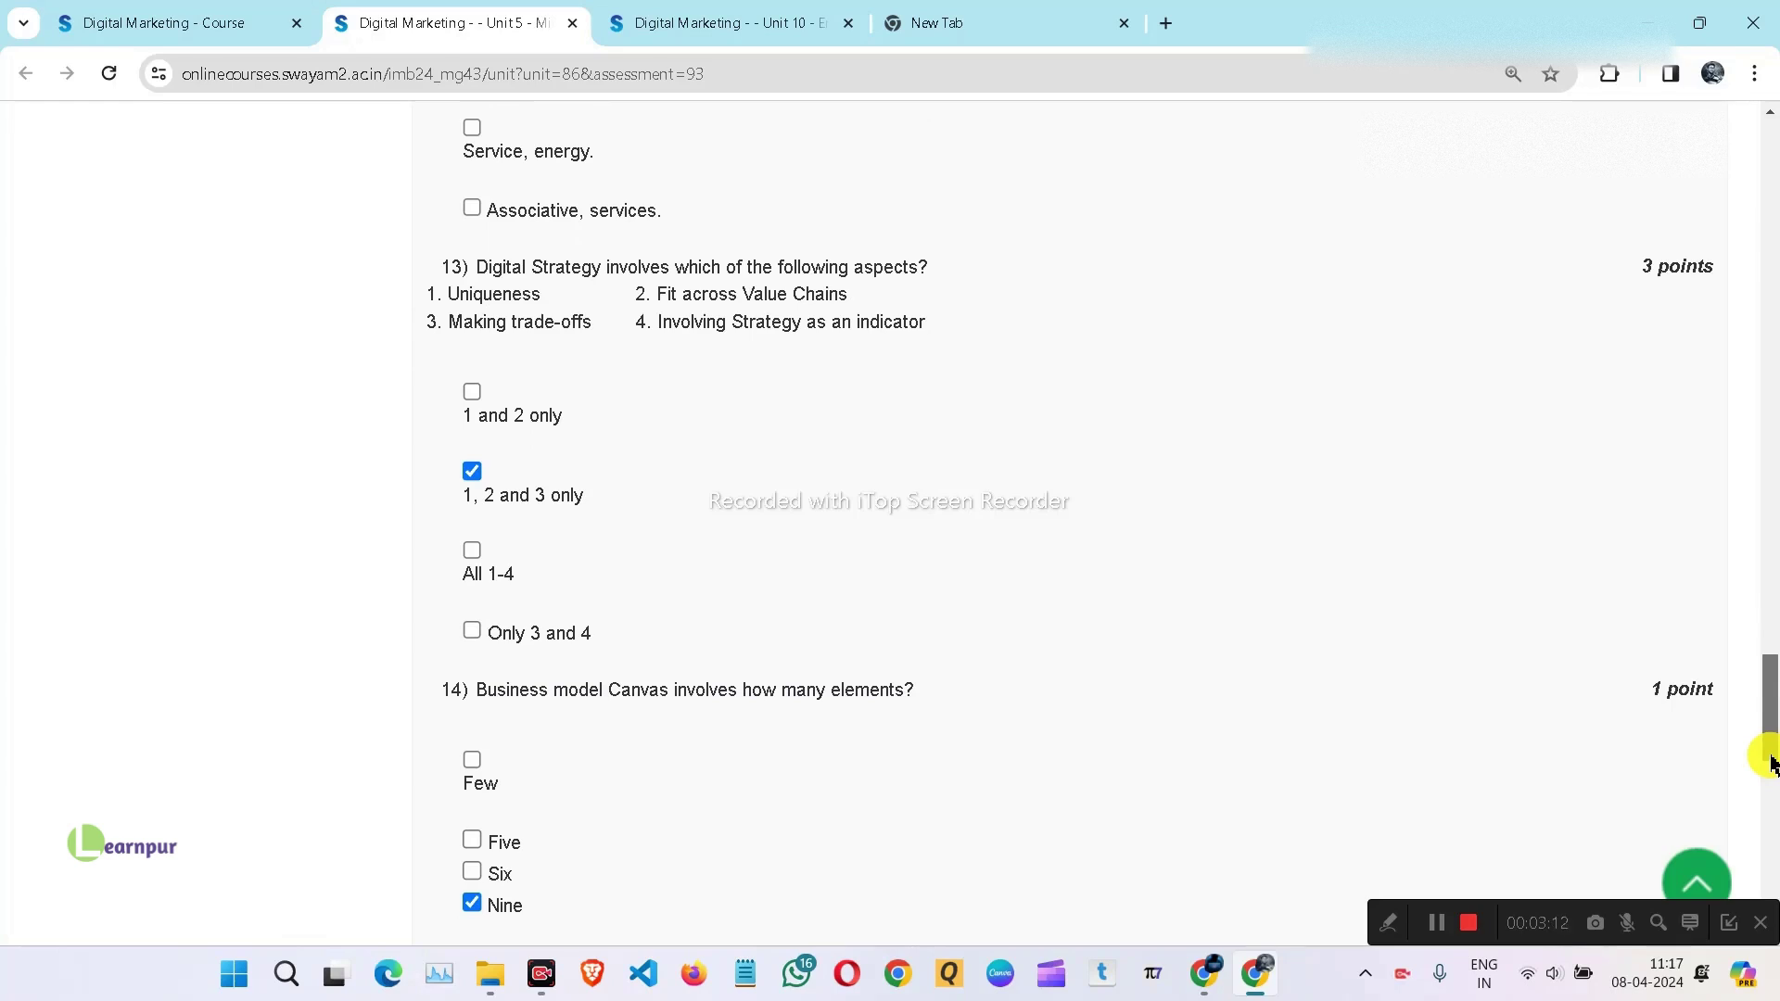
drag(1772, 762, 1772, 781)
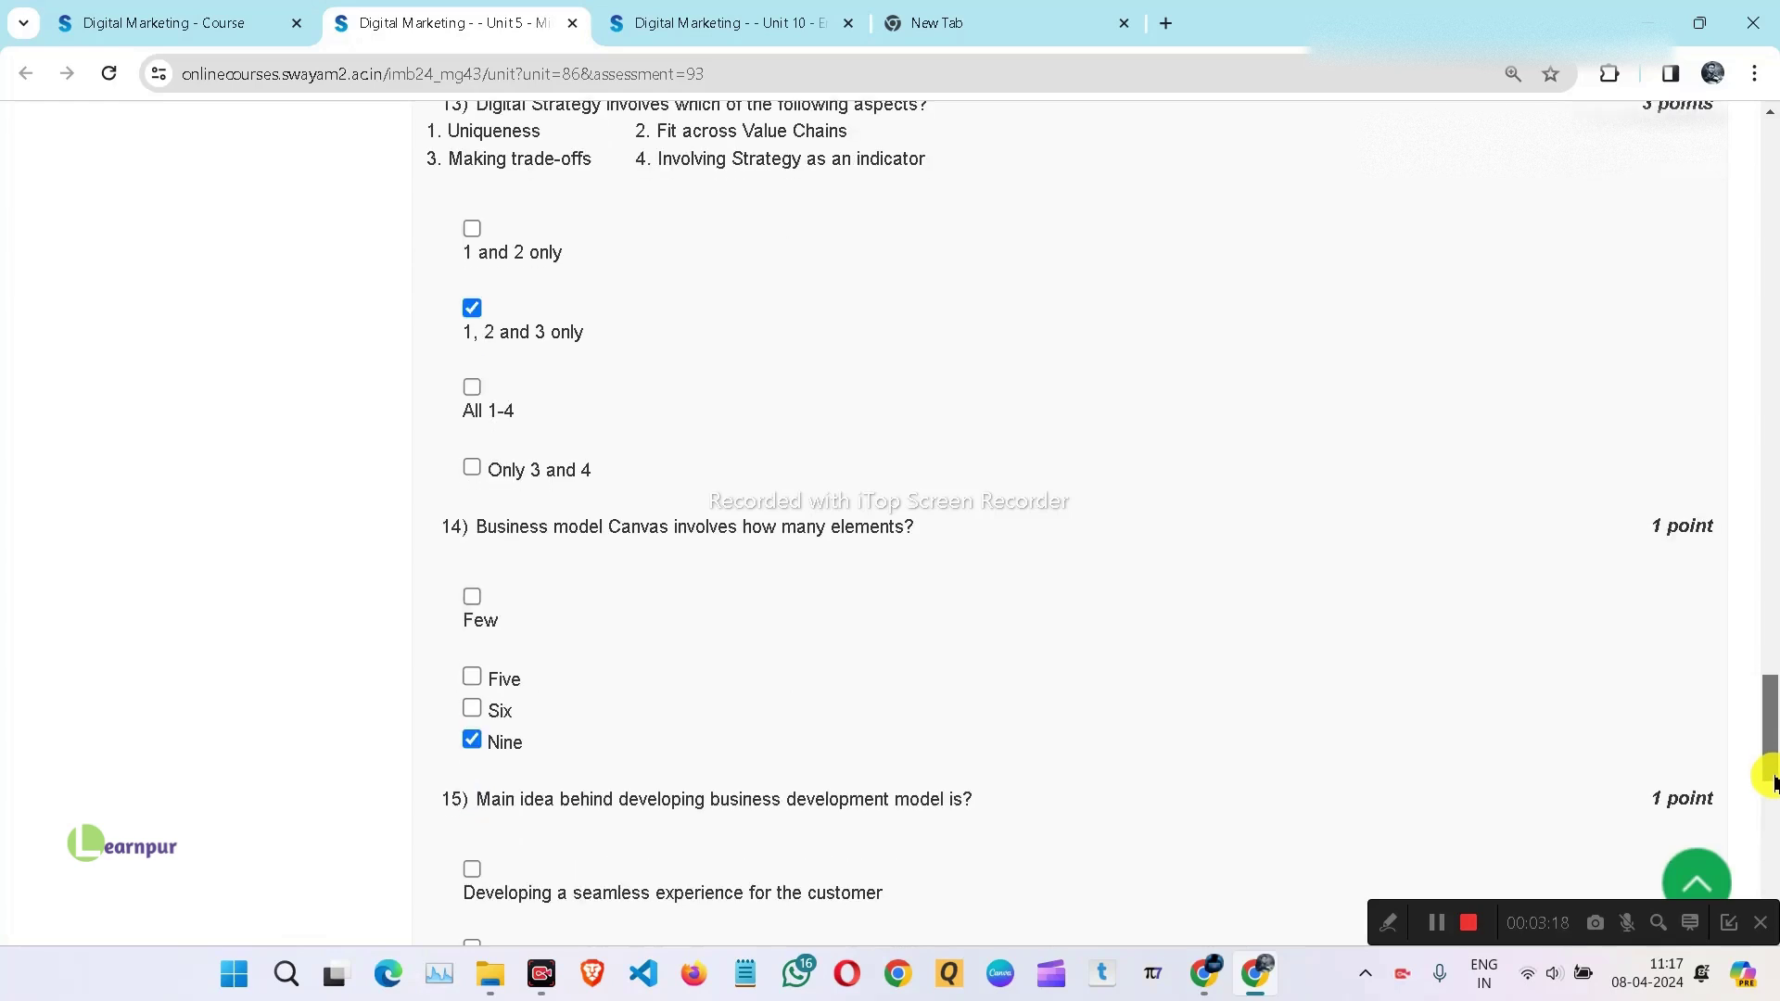
drag(1771, 783, 1772, 796)
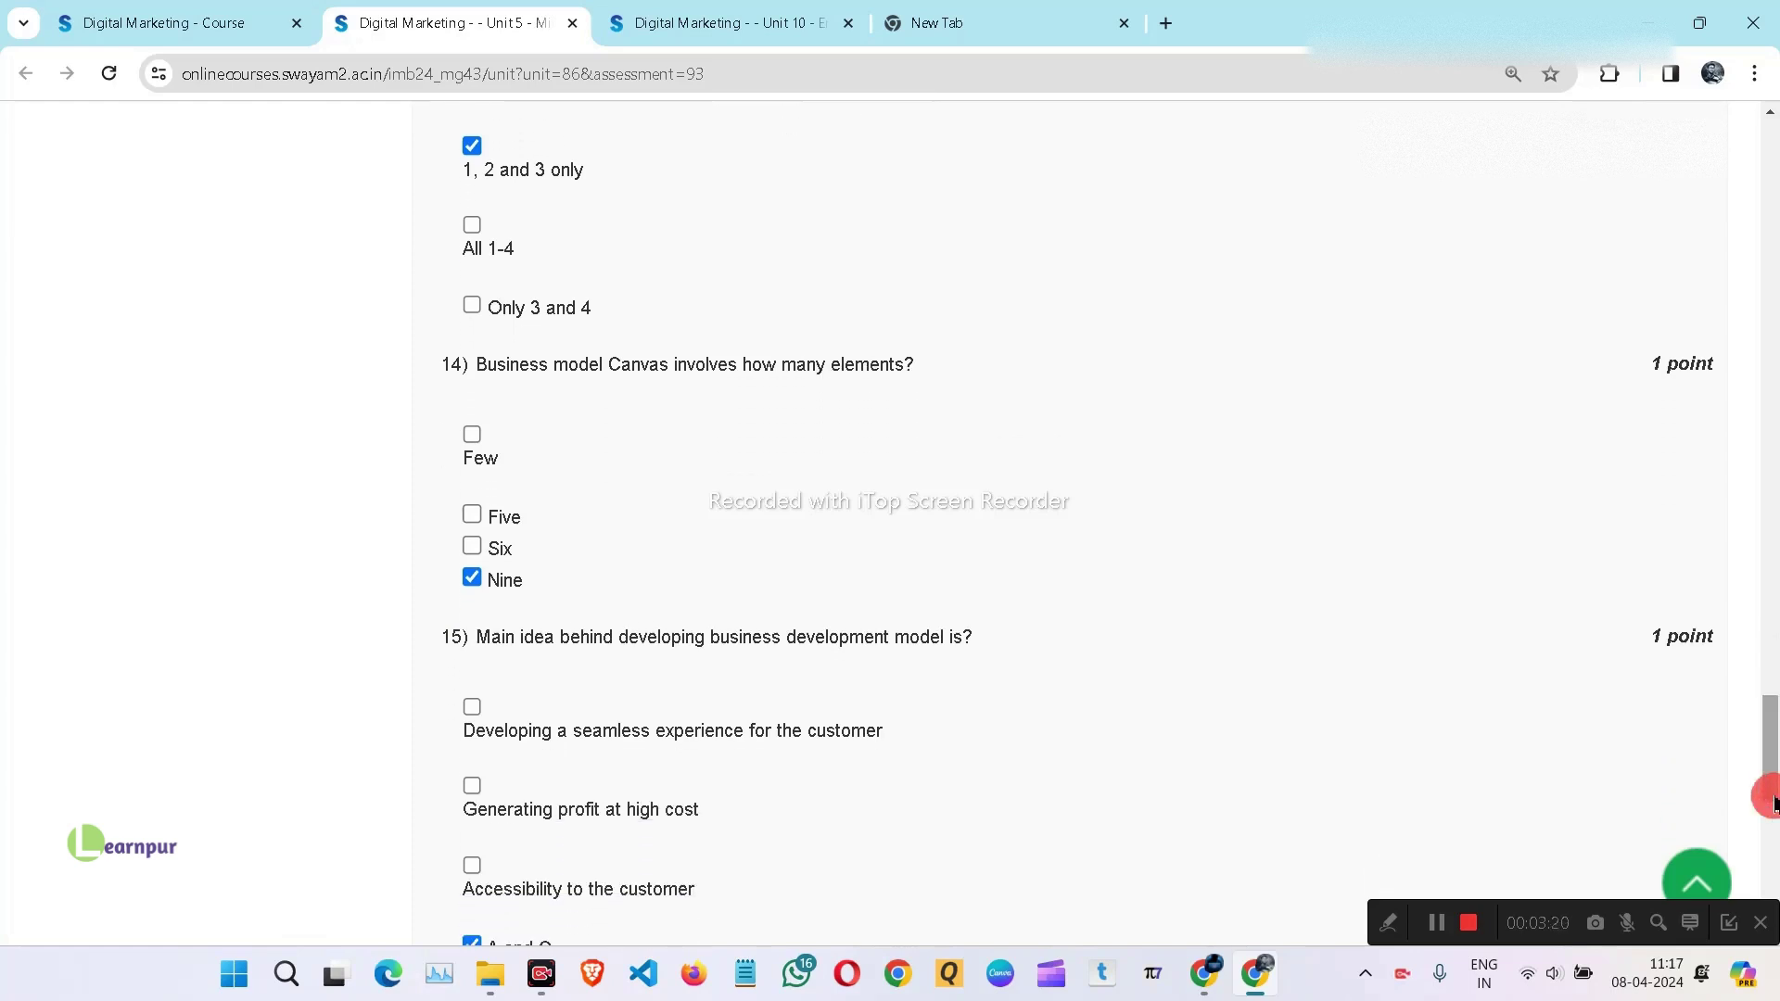
drag(1775, 805, 1774, 775)
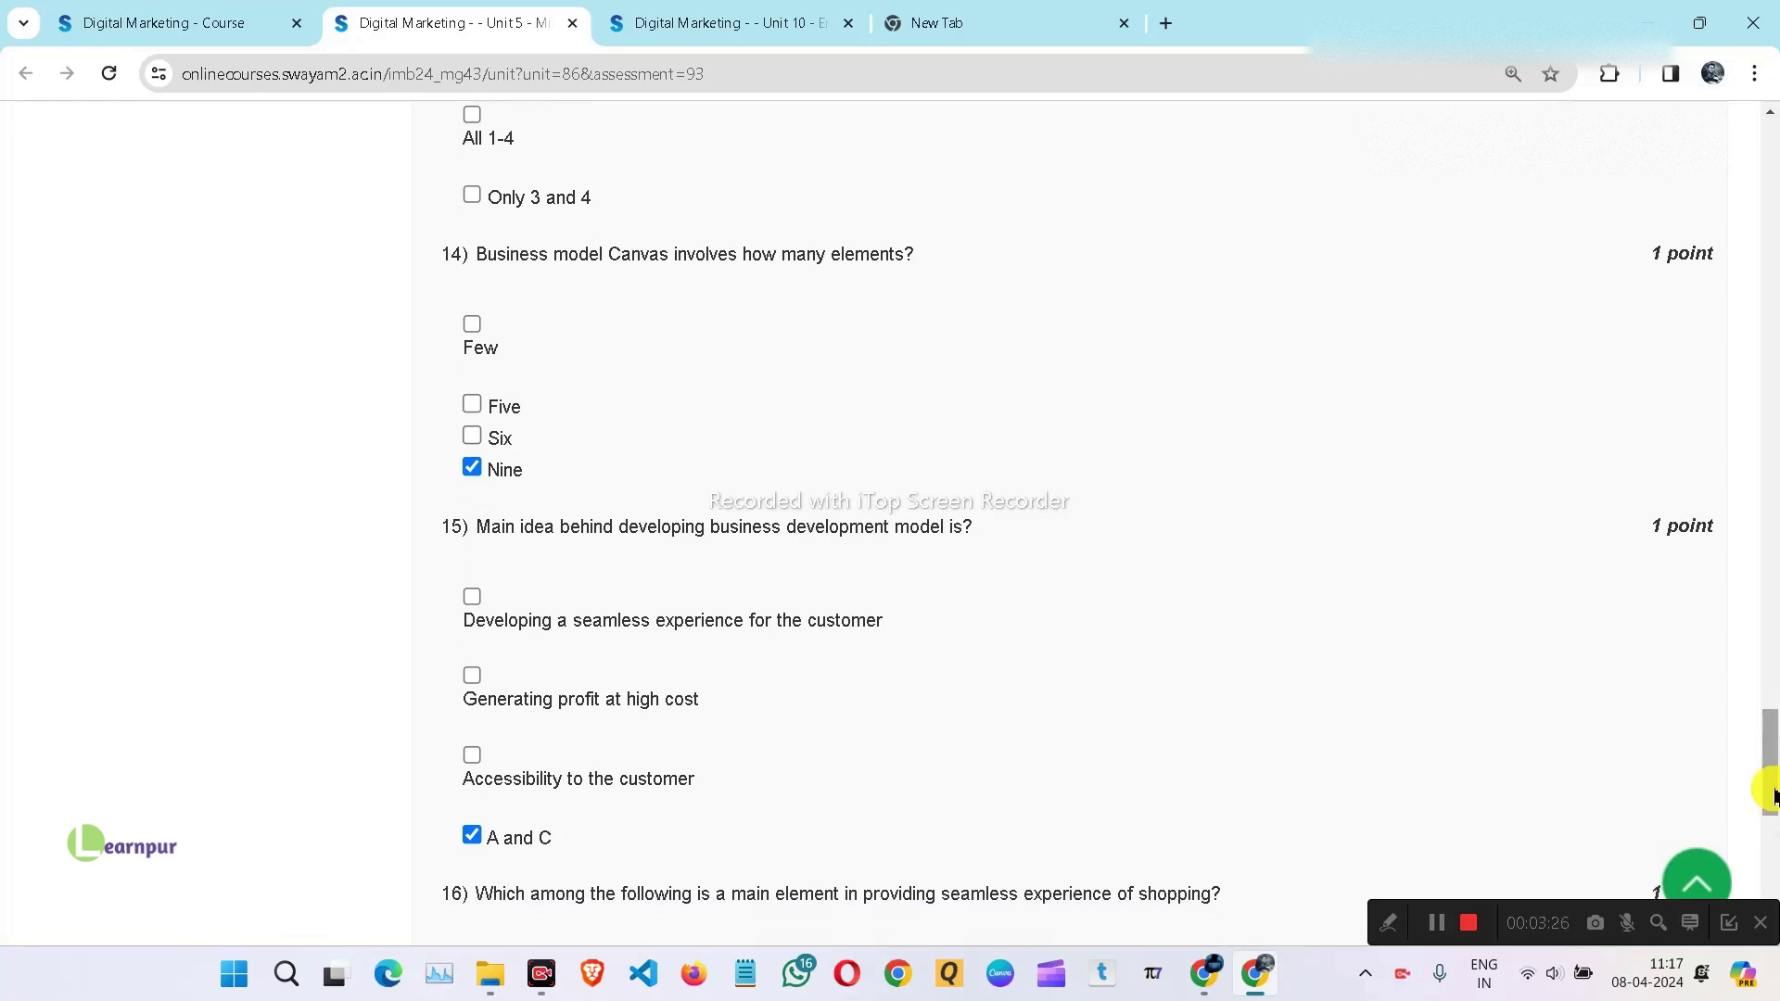
scroll(1357, 684, down, 6)
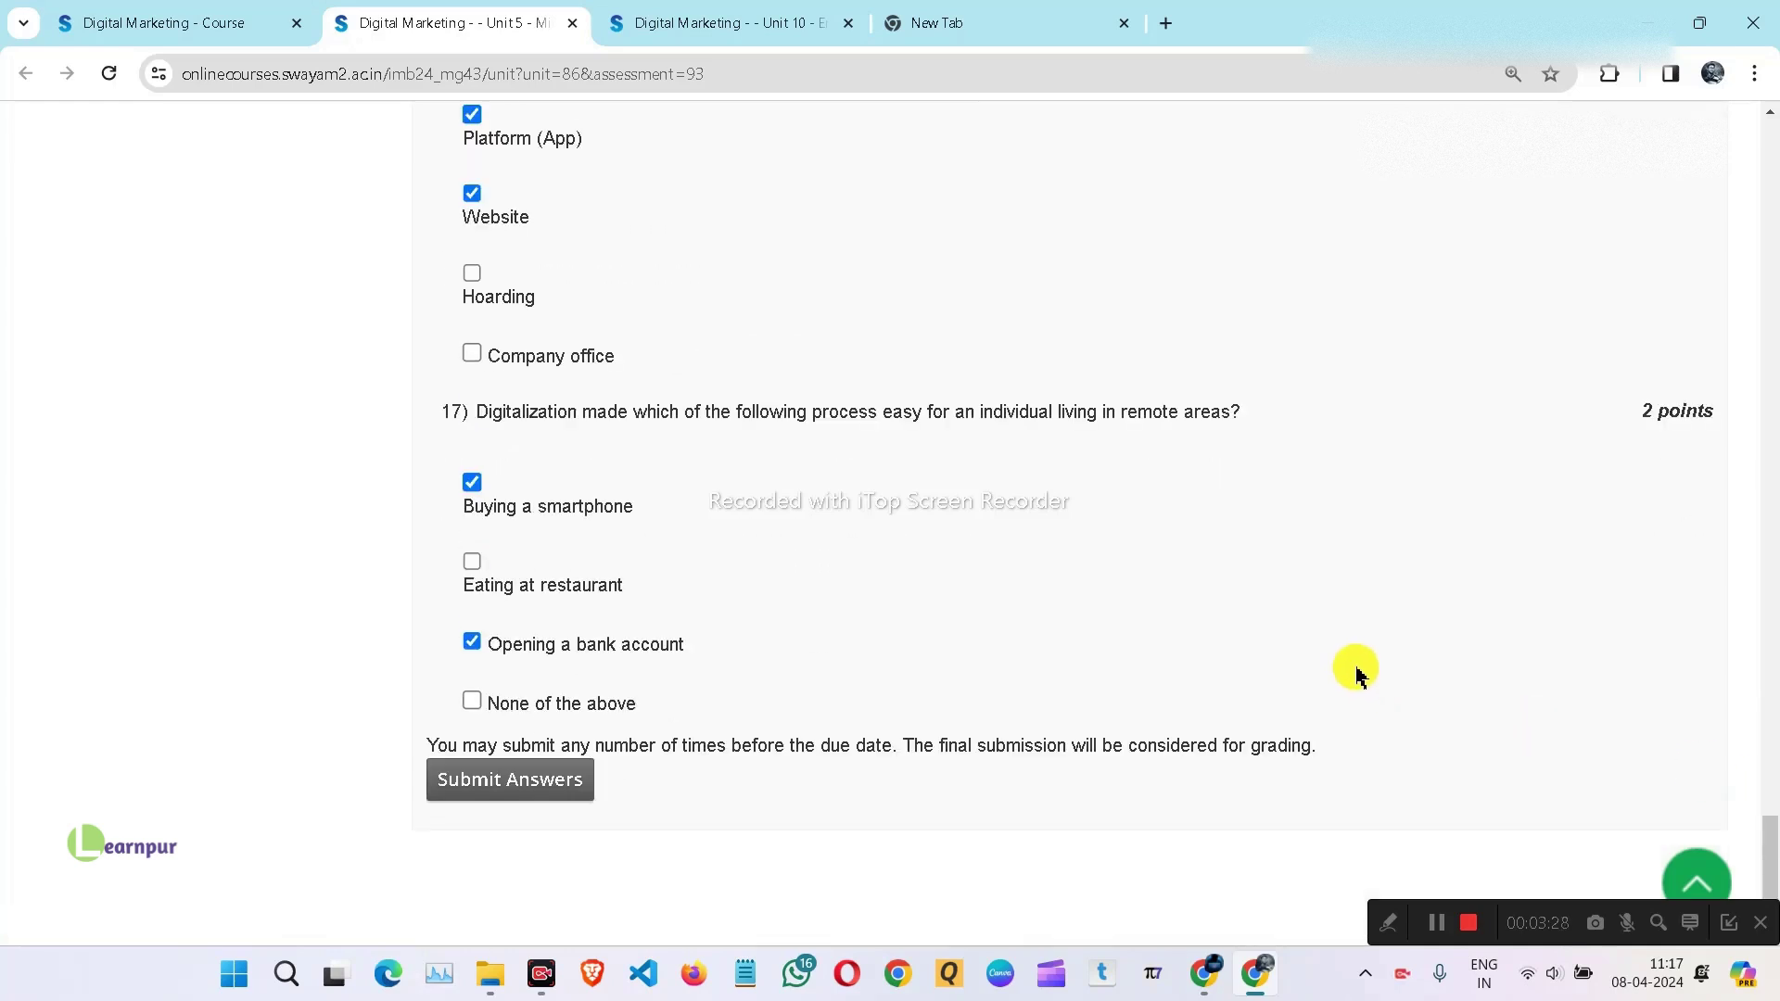
scroll(1642, 627, up, 3)
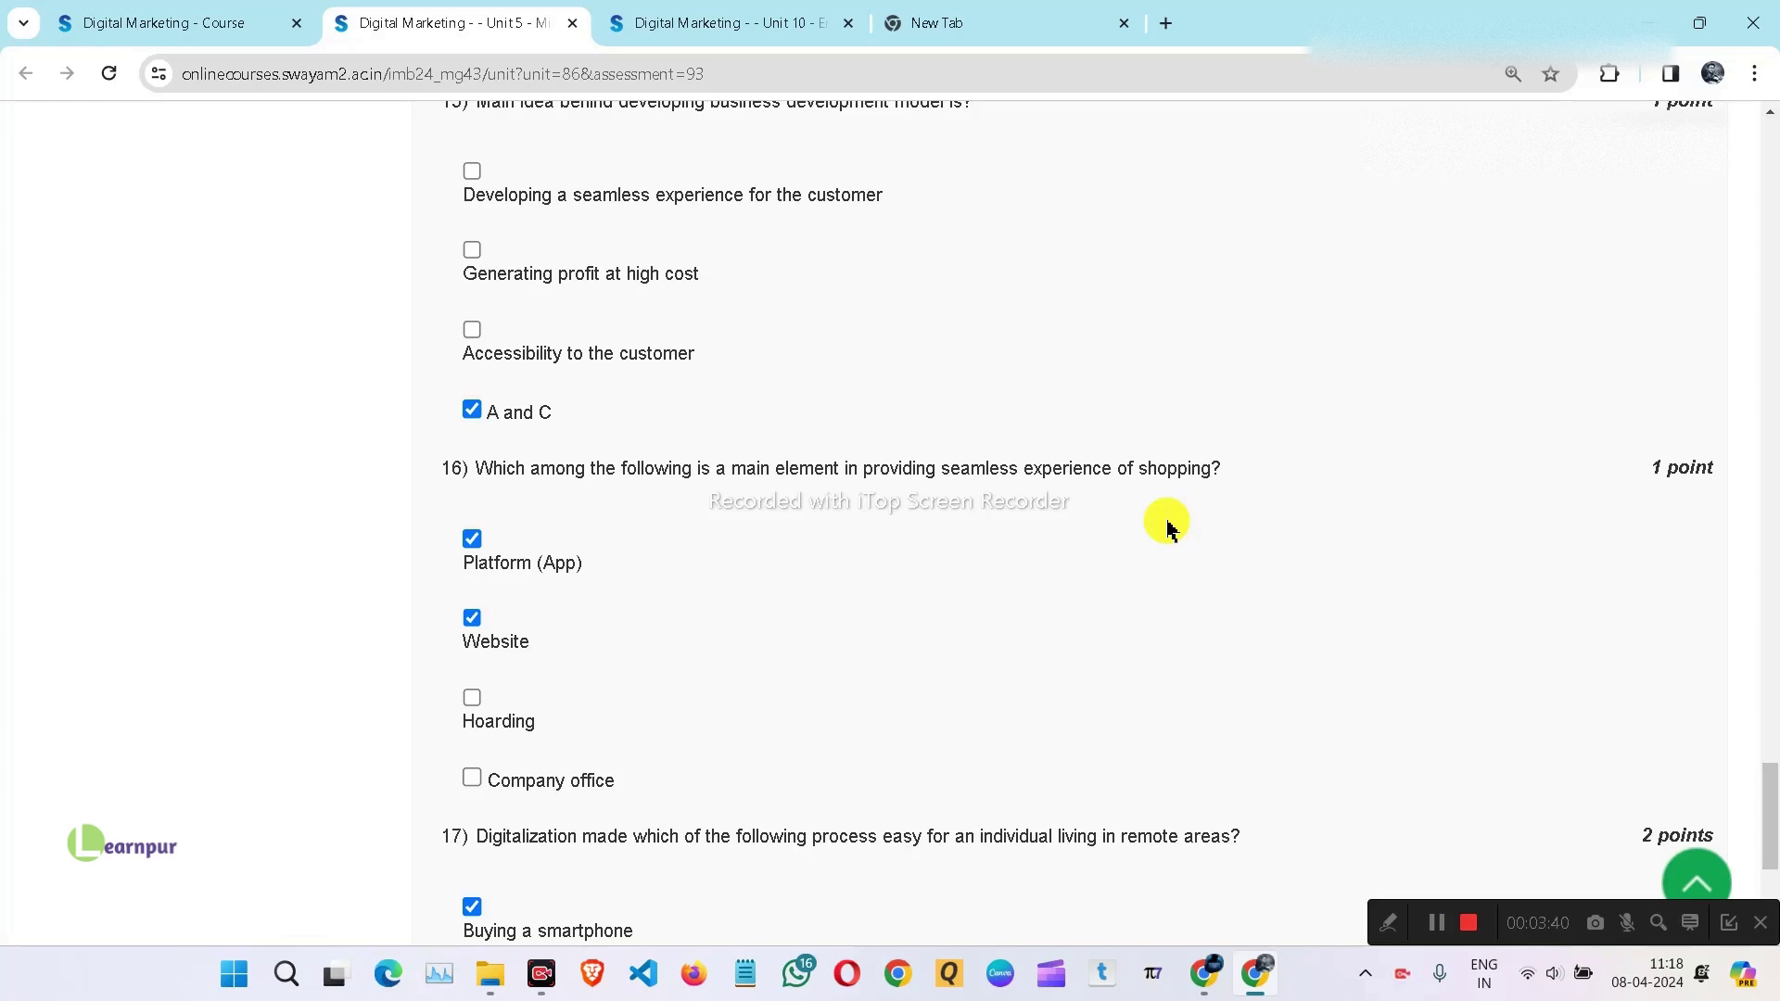
scroll(1166, 529, down, 3)
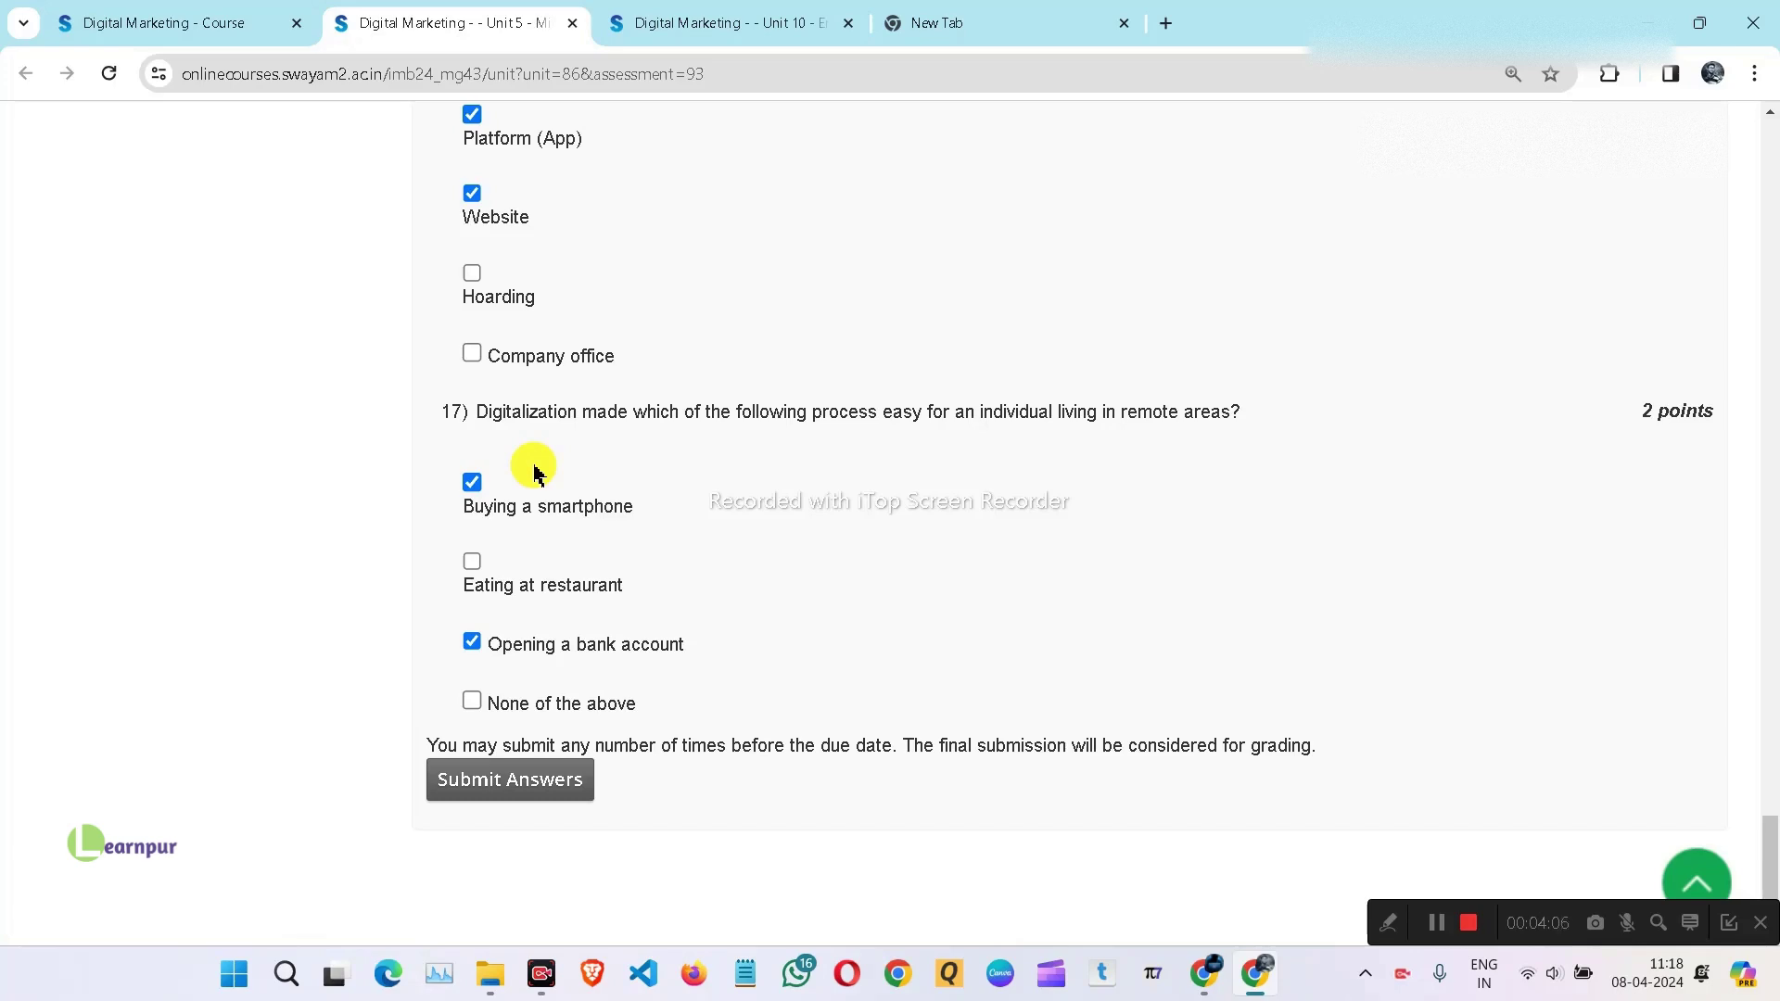
scroll(533, 474, up, 3)
scroll(529, 480, up, 3)
scroll(525, 487, up, 3)
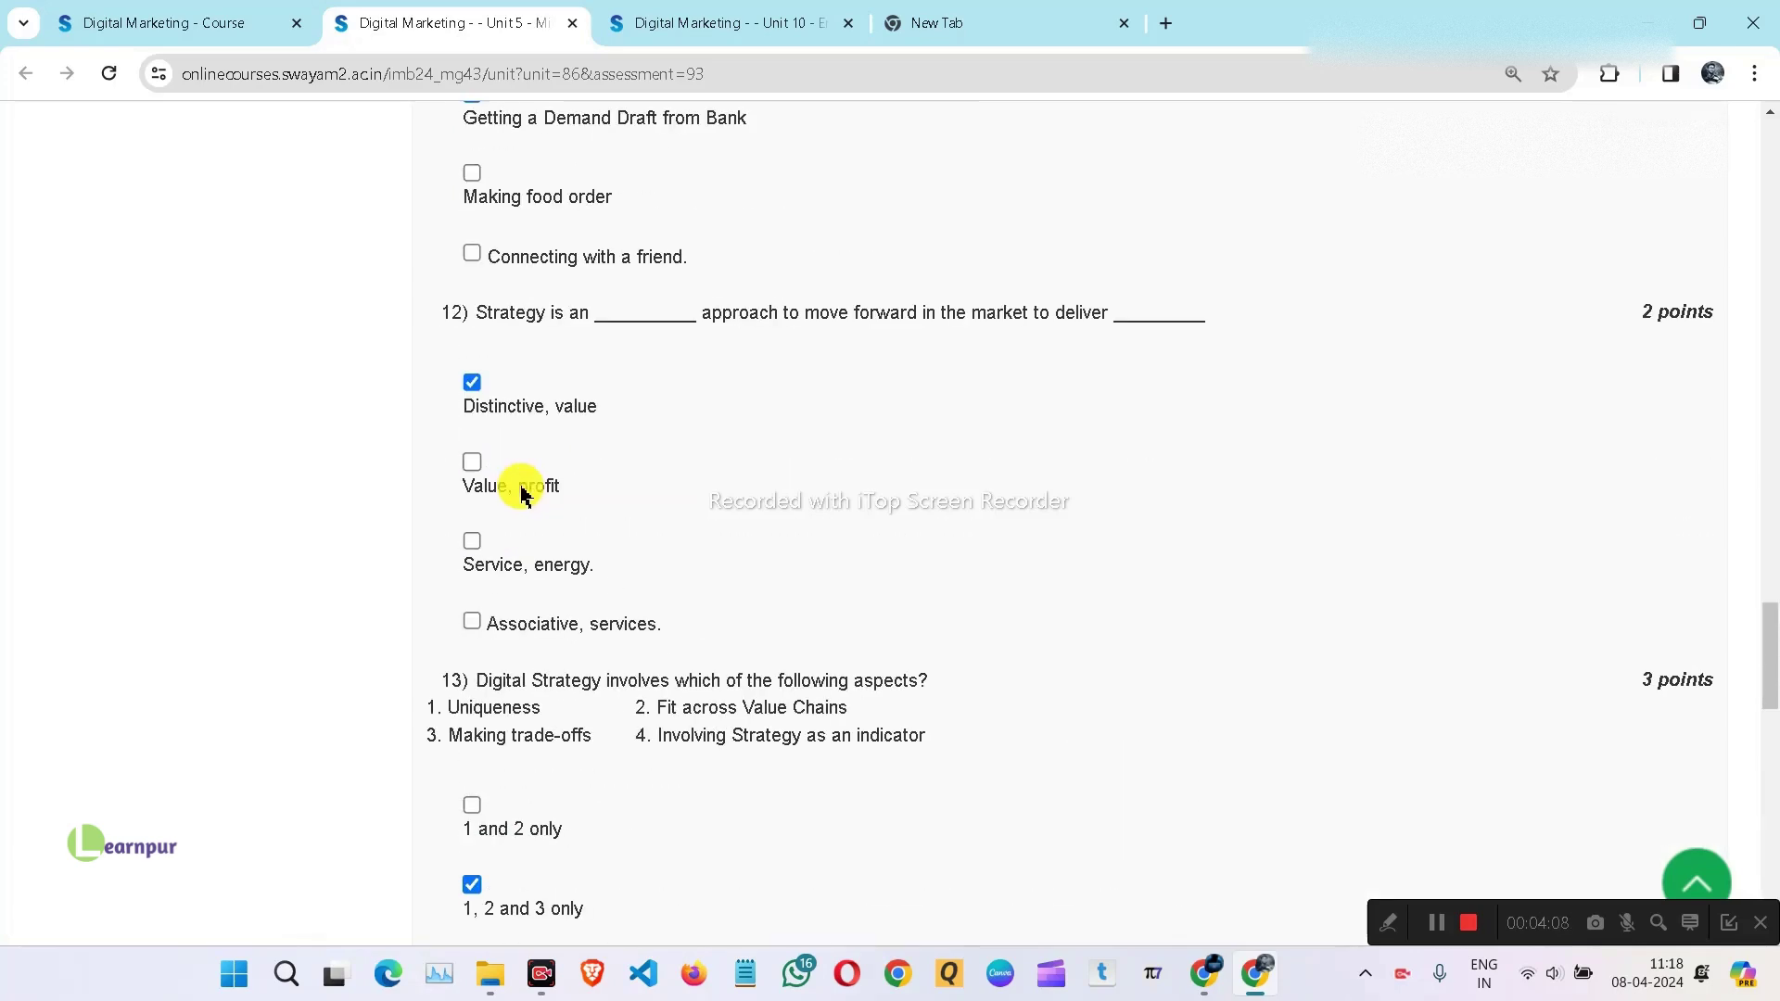
scroll(523, 494, up, 3)
scroll(523, 494, up, 3)
scroll(523, 494, up, 3)
scroll(524, 495, up, 3)
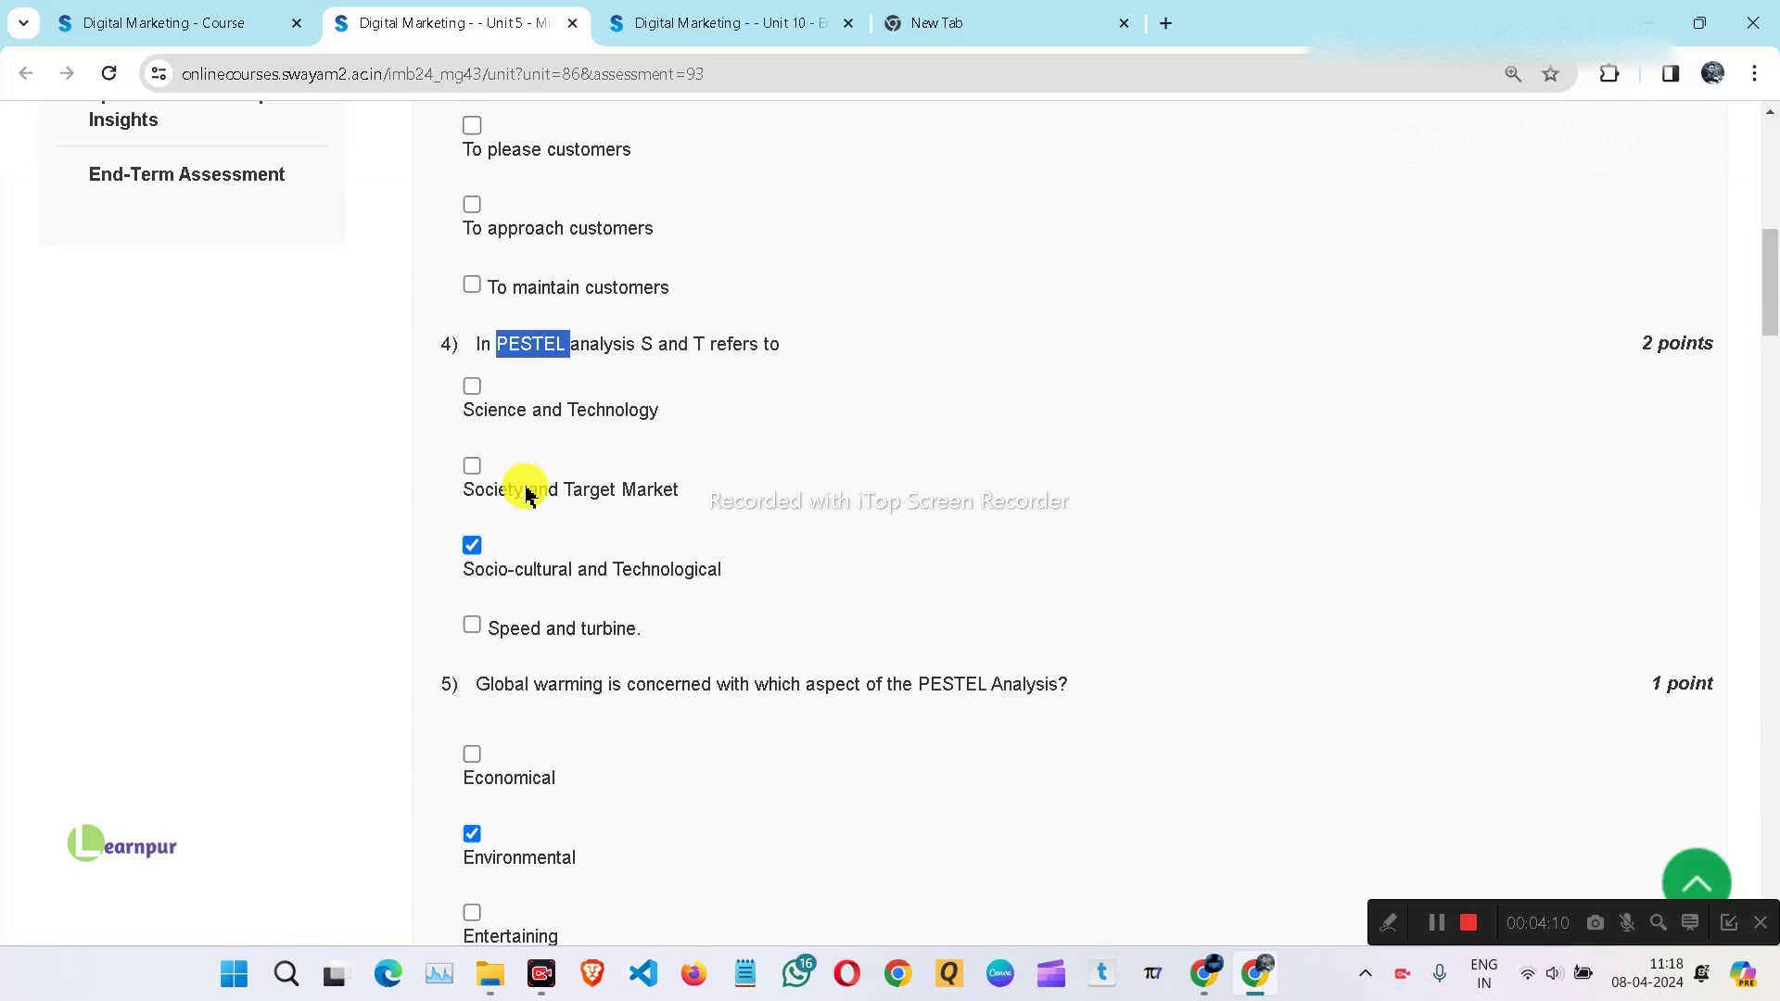
scroll(524, 494, up, 3)
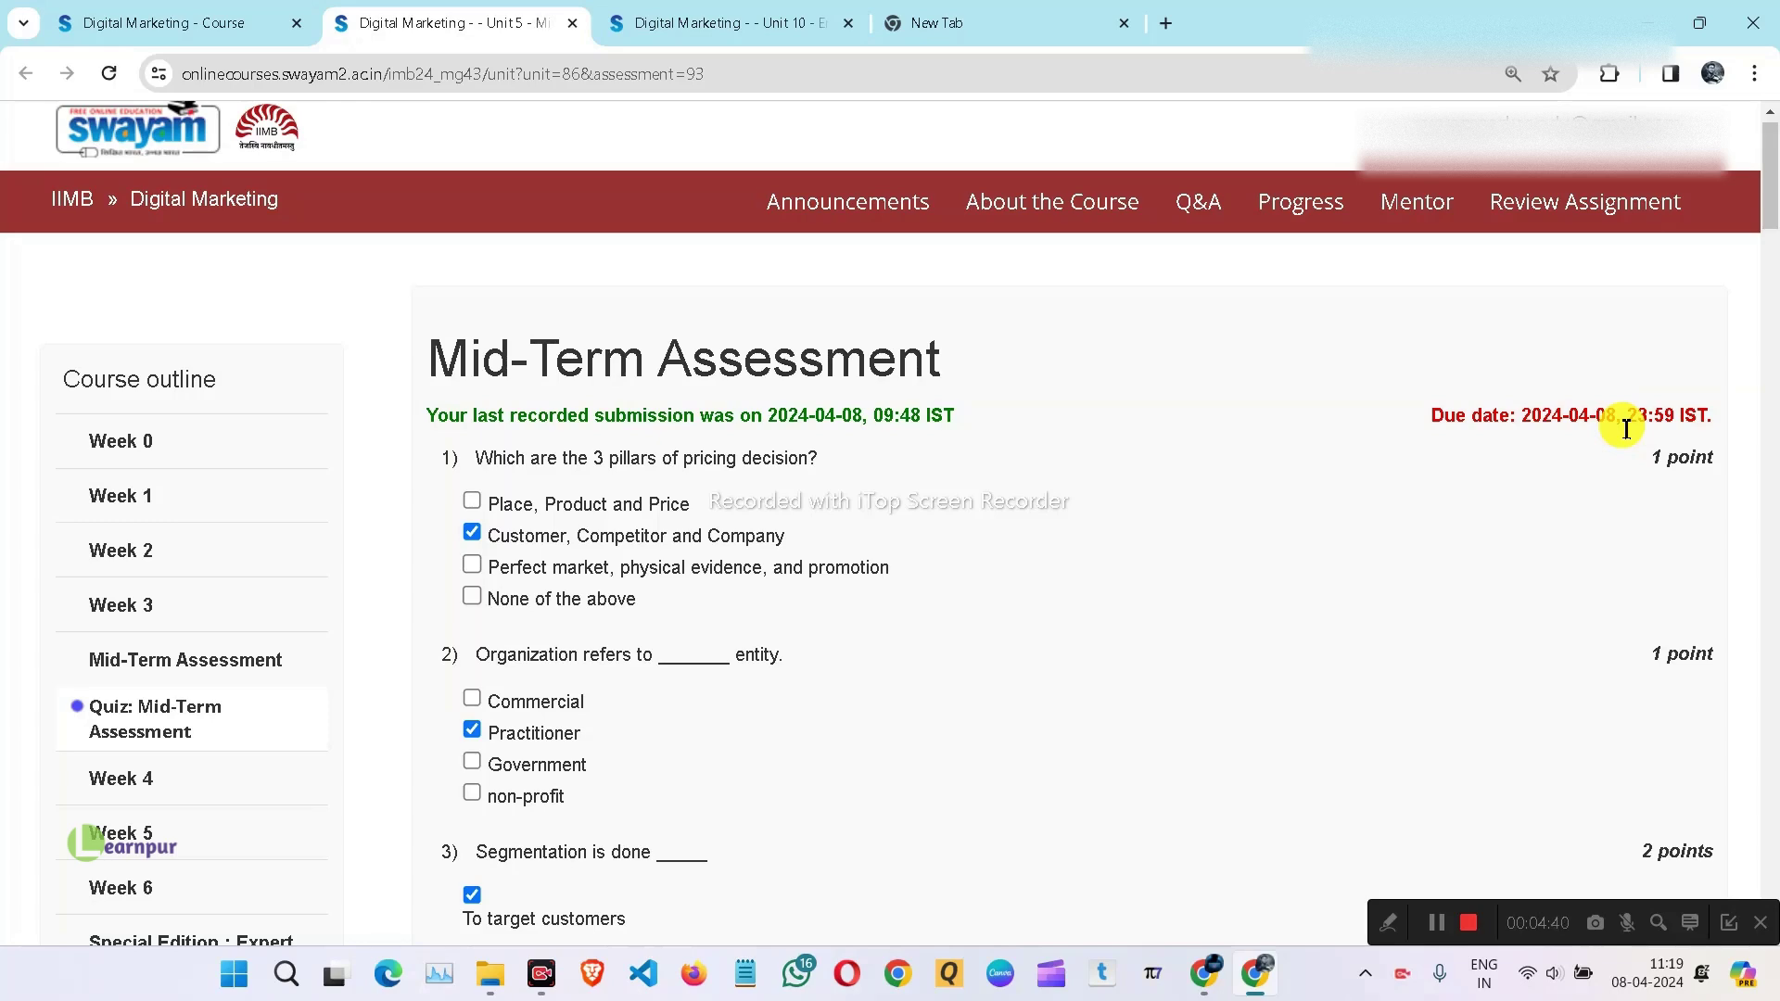
Stop the screen recording with the Mid-Term Assessment shown at the top
click(1469, 925)
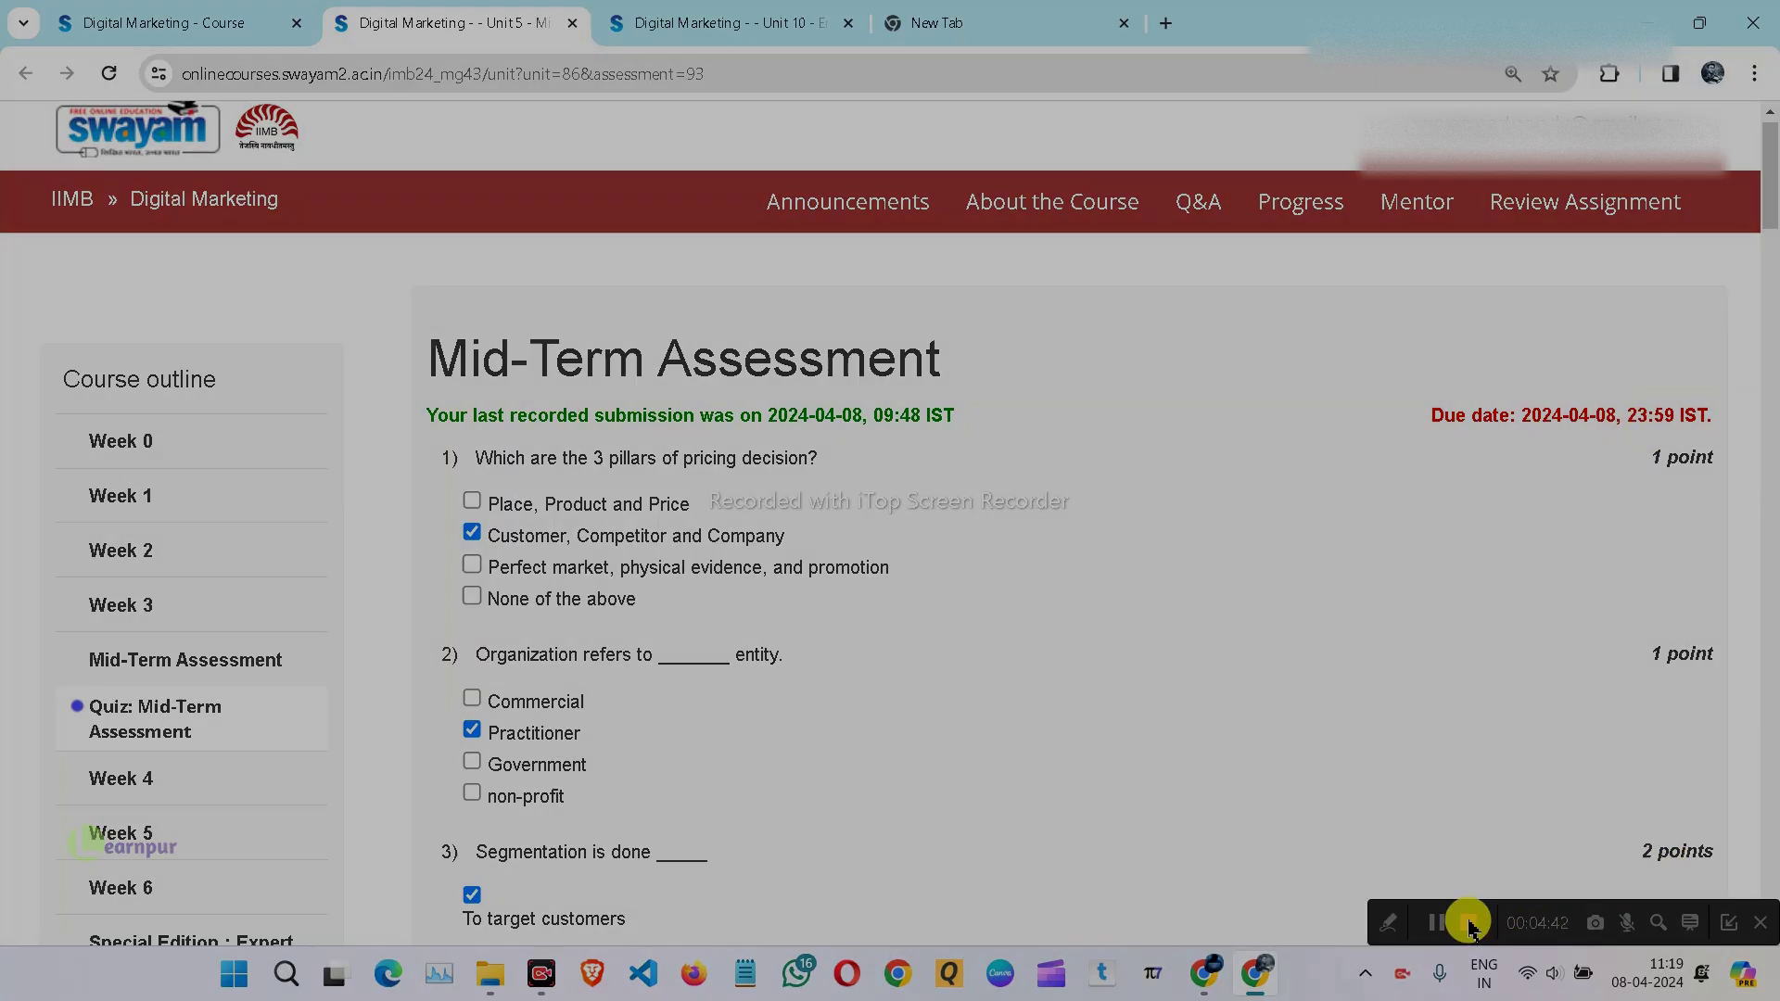